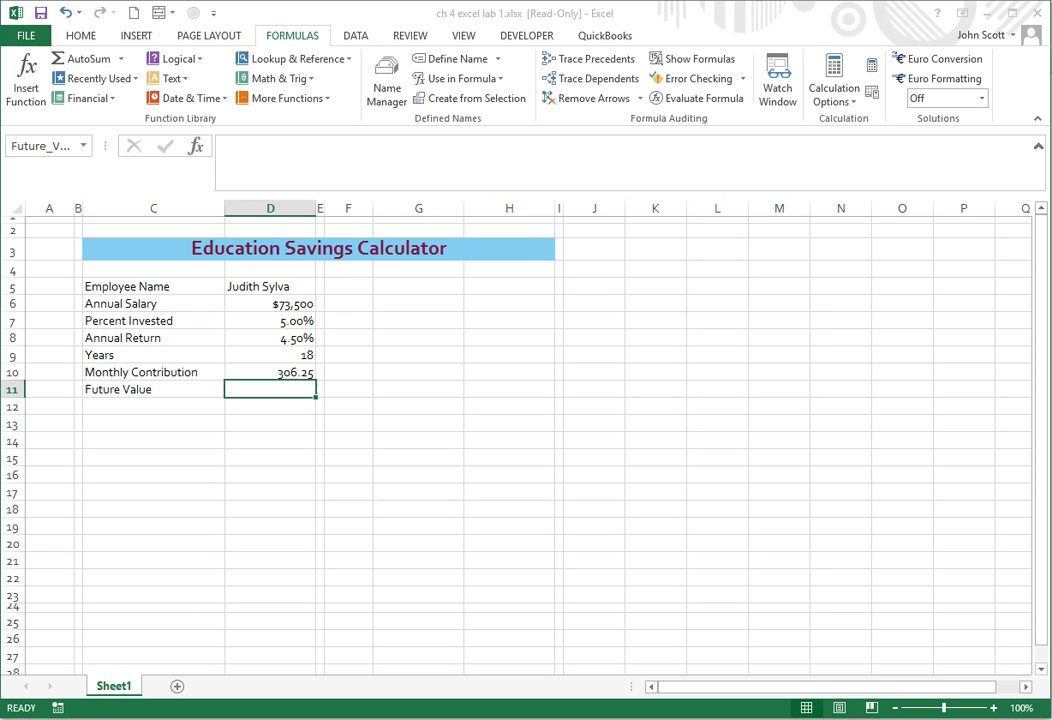
Step: Create defined names for the values in D6:D11 from the labels in the left column of range C6:D11
{"action": "left_click_drag", "start_coordinate": [153, 303], "coordinate": [270, 389]}
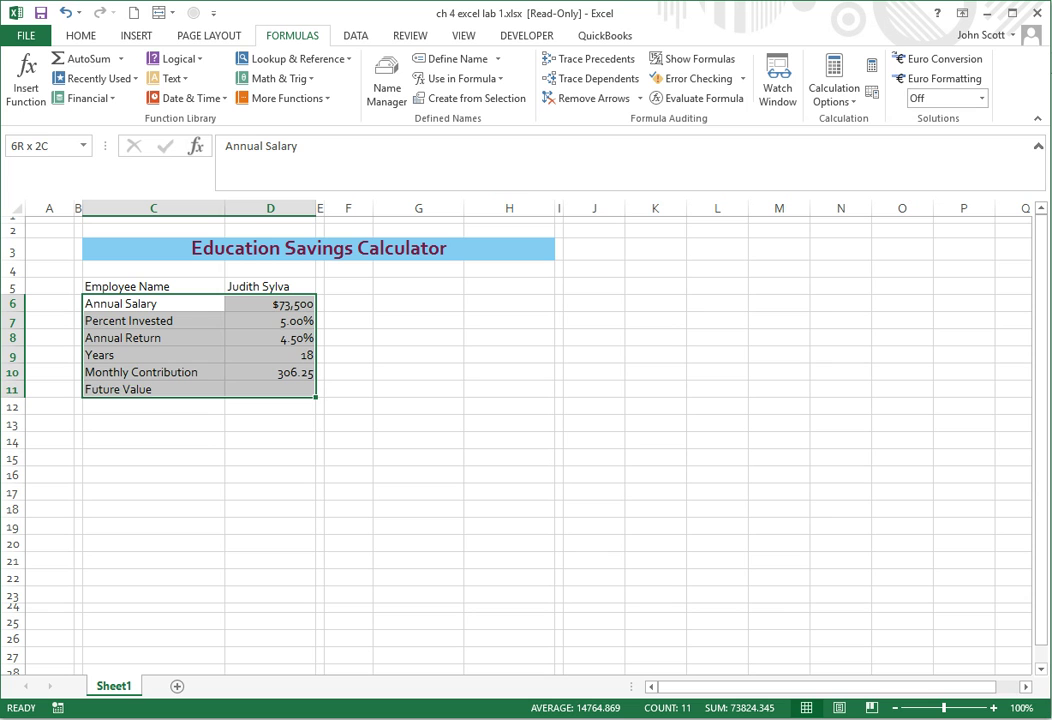
{"action": "left_click_drag", "start_coordinate": [270, 389], "coordinate": [270, 389]}
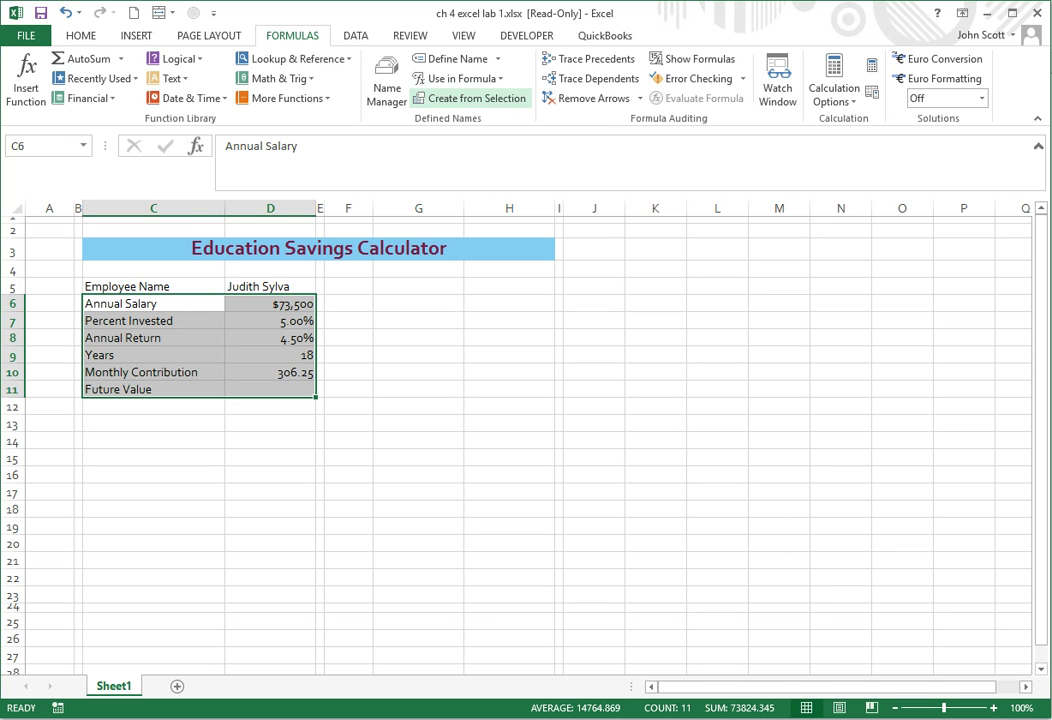
{"action": "left_click", "coordinate": [470, 98]}
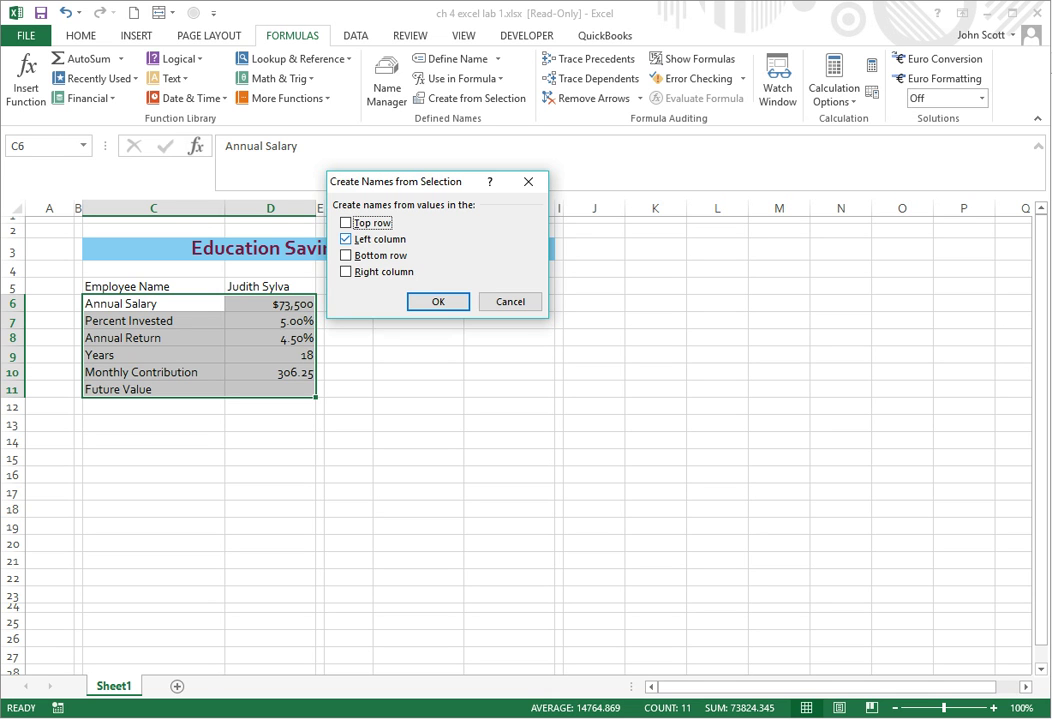
{"action": "key", "text": "Return"}
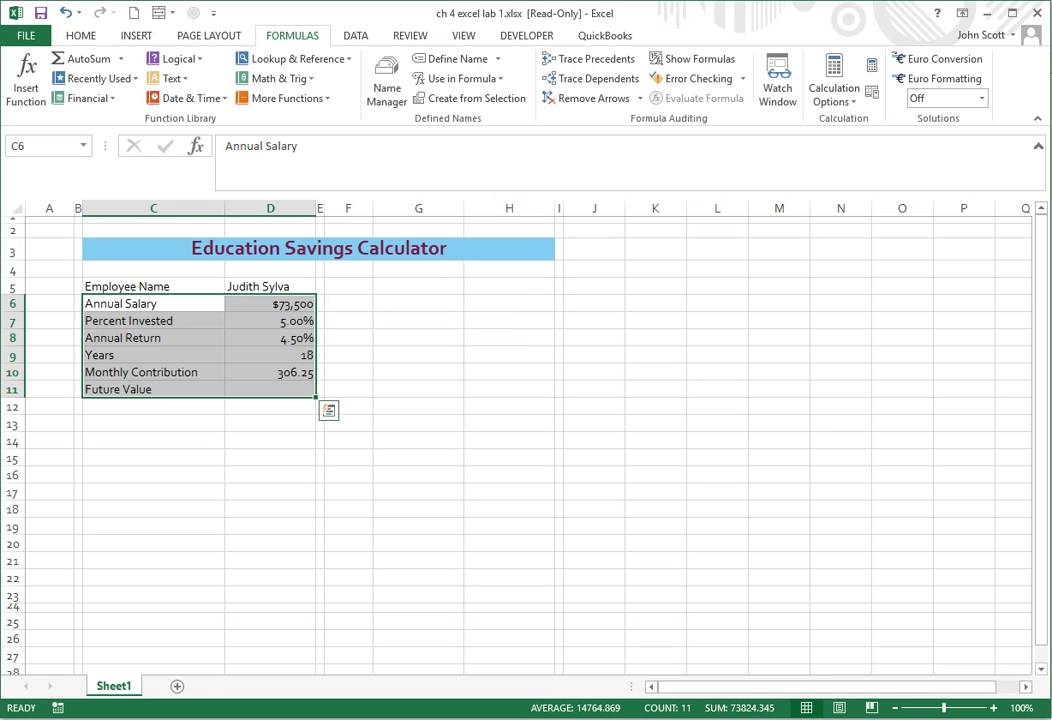
Step: Review the annual salary cell's name and the list of defined names, and examine the Monthly Contribution formula in D10
{"action": "left_click", "coordinate": [269, 304]}
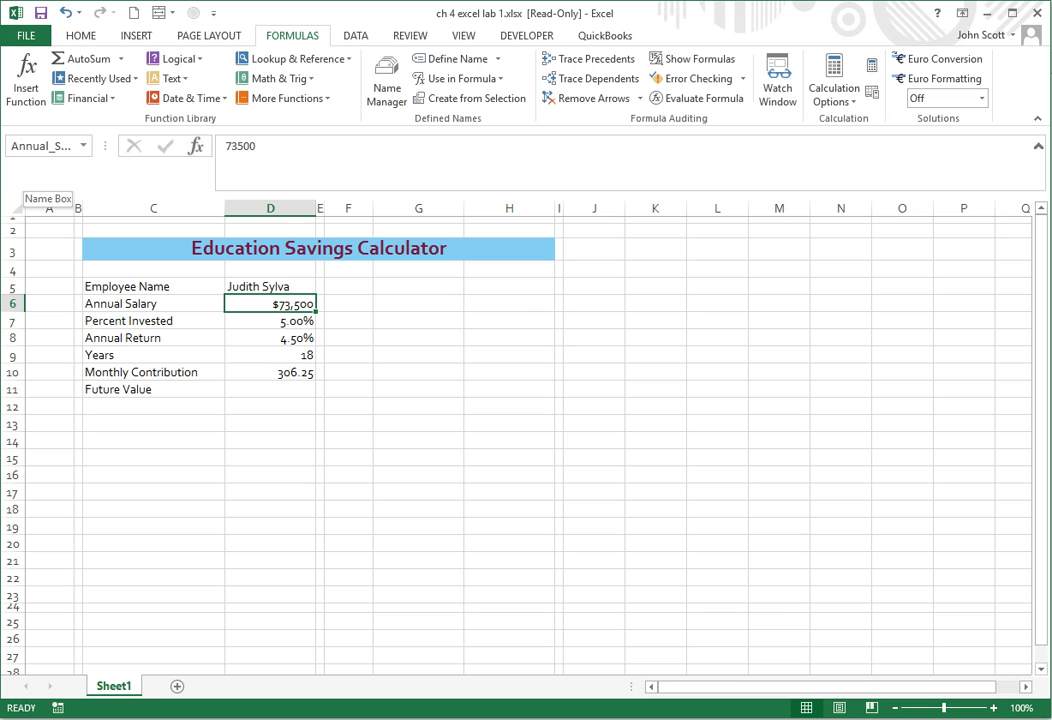
{"action": "left_click", "coordinate": [83, 145]}
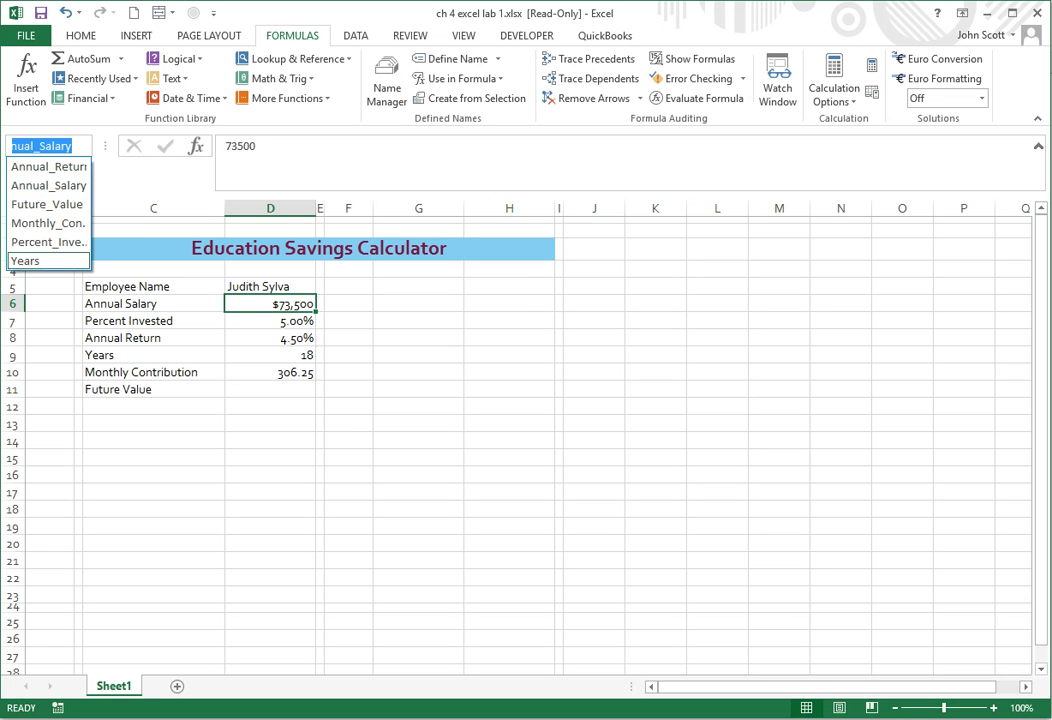
{"action": "key", "text": "Escape"}
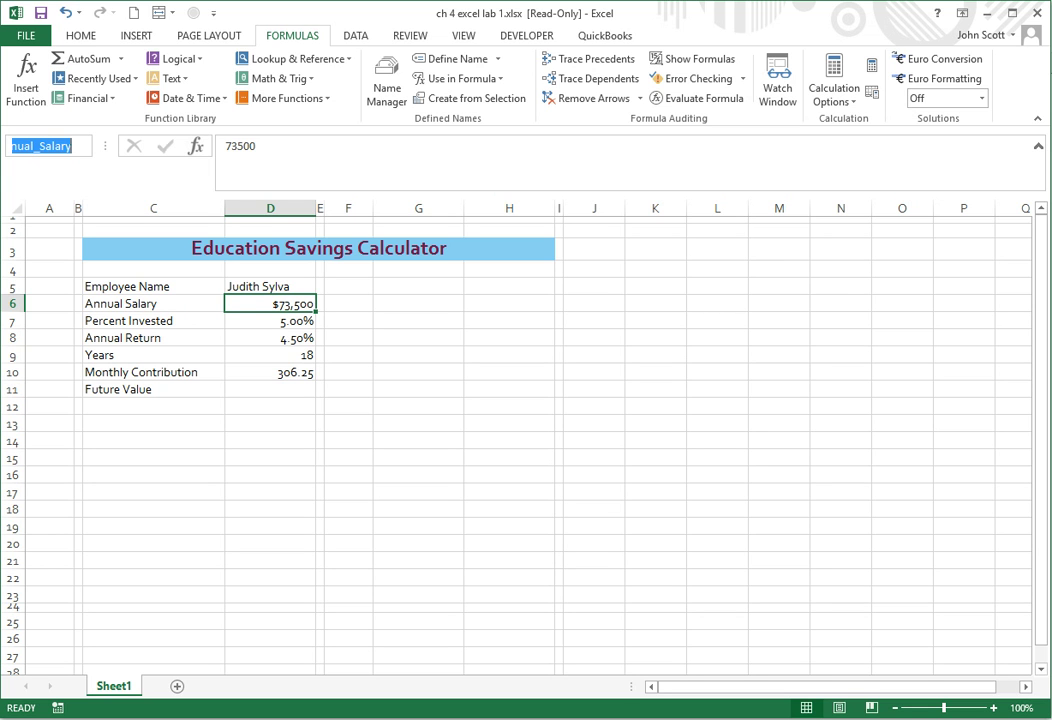
{"action": "type", "text": "D10"}
{"action": "key", "text": "Return"}
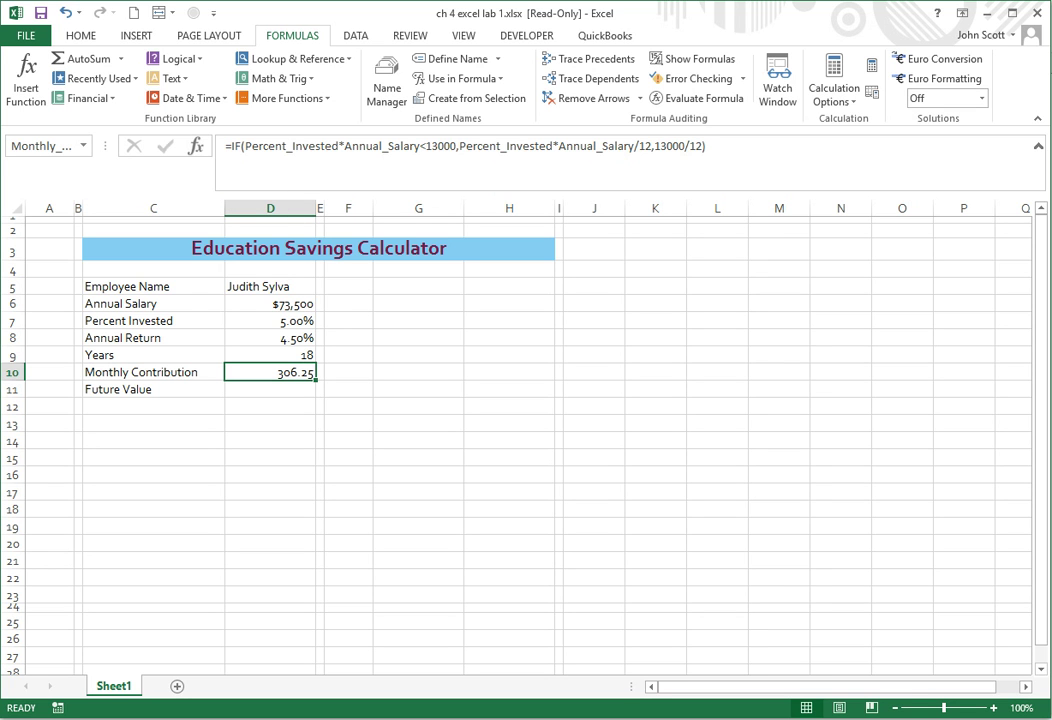
Step: Enter the formula =-FV(Annual_Return/12,Years*12,Monthly_Contribution) in the Future Value cell D11
{"action": "left_click", "coordinate": [269, 389]}
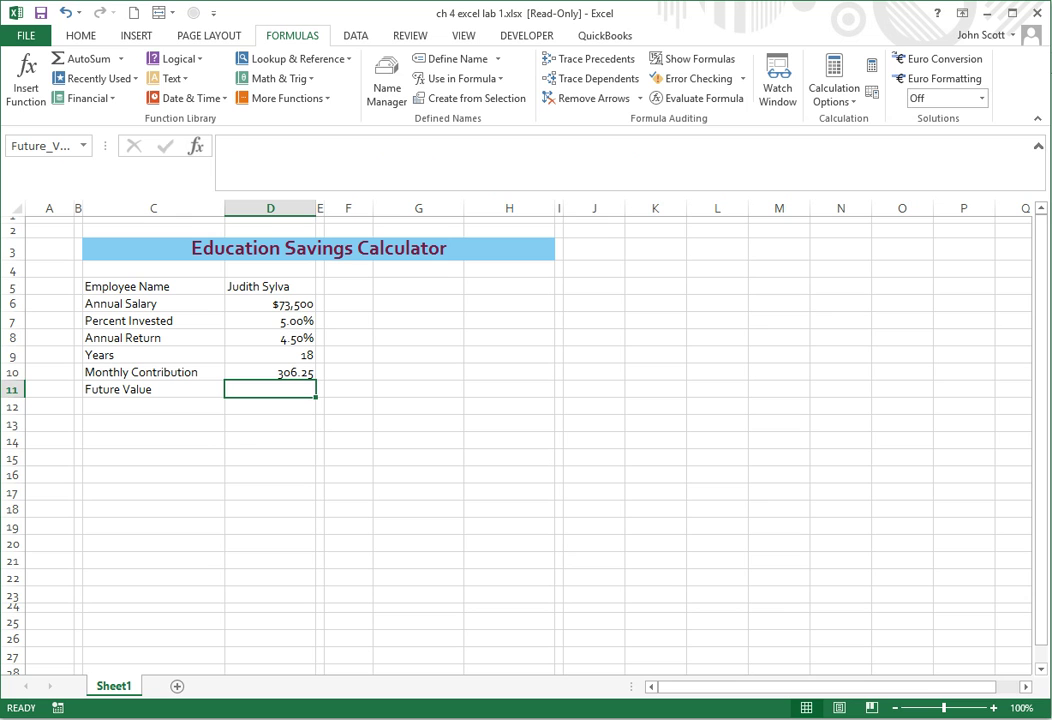
{"action": "key", "text": "shift+F3"}
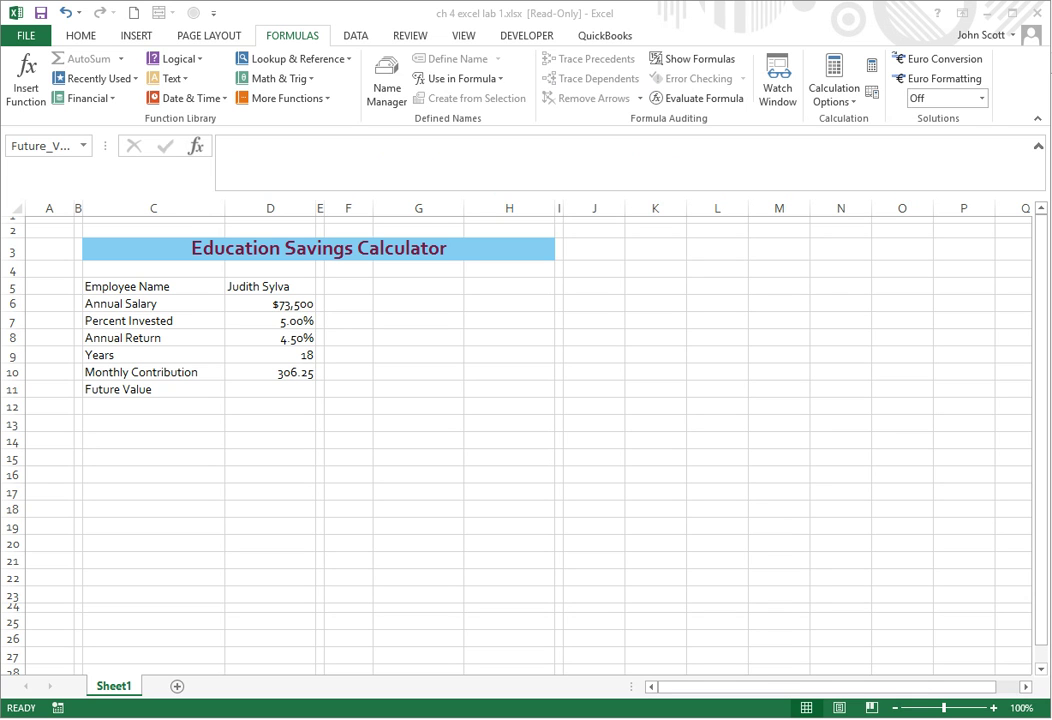
{"action": "left_click", "coordinate": [226, 154]}
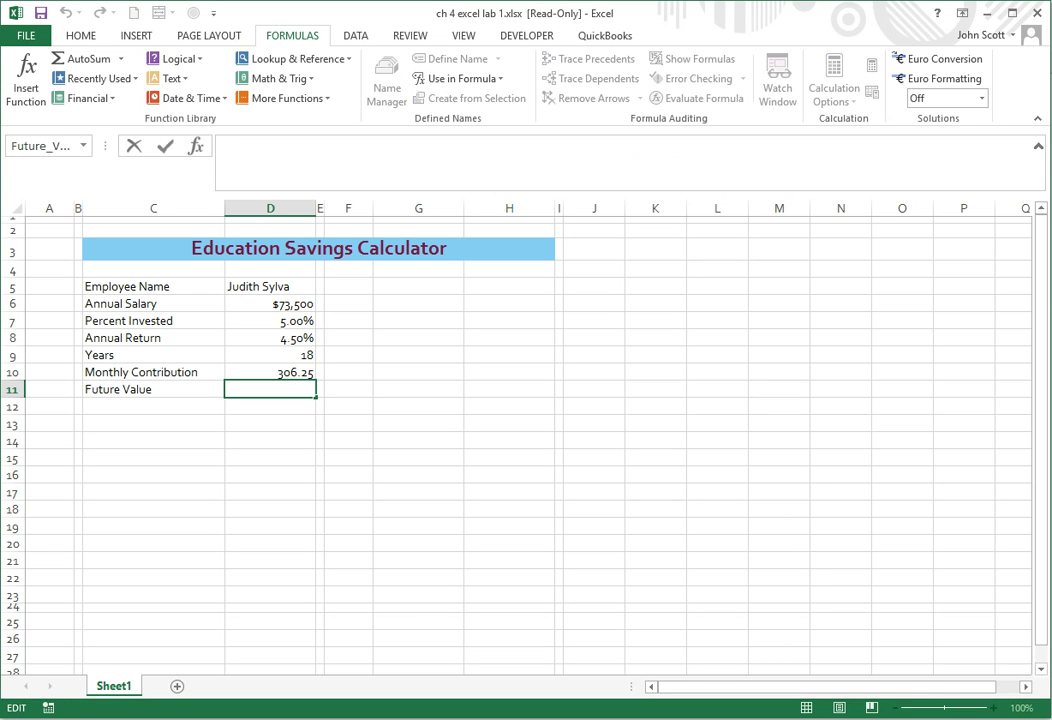
{"action": "type", "text": "=-"}
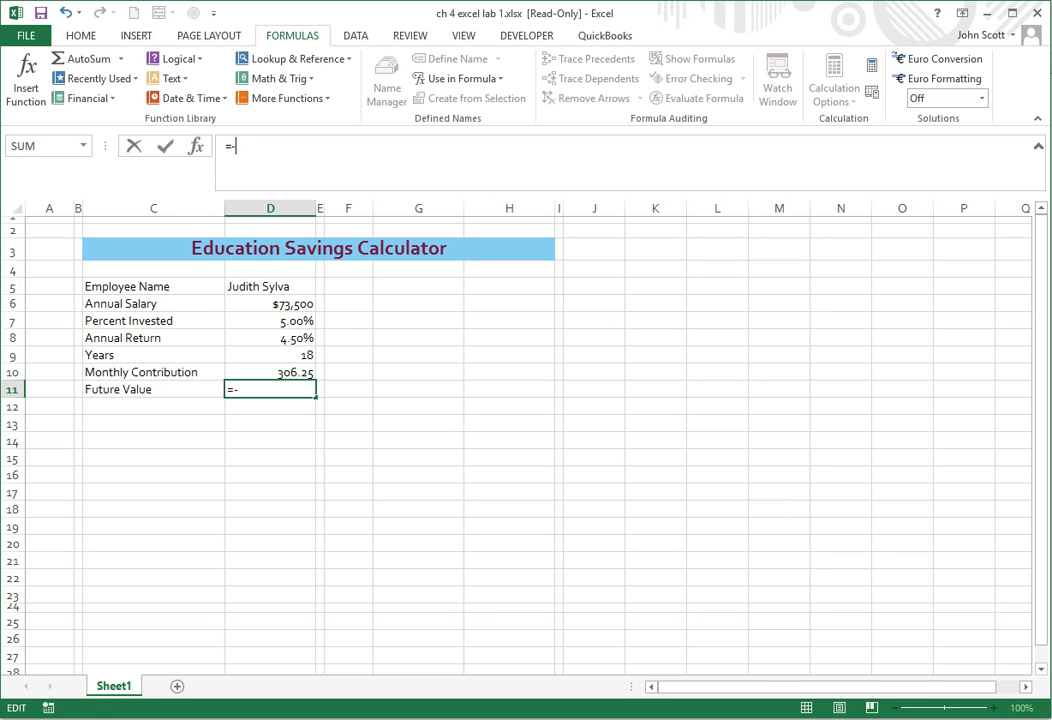
{"action": "type", "text": "FV"}
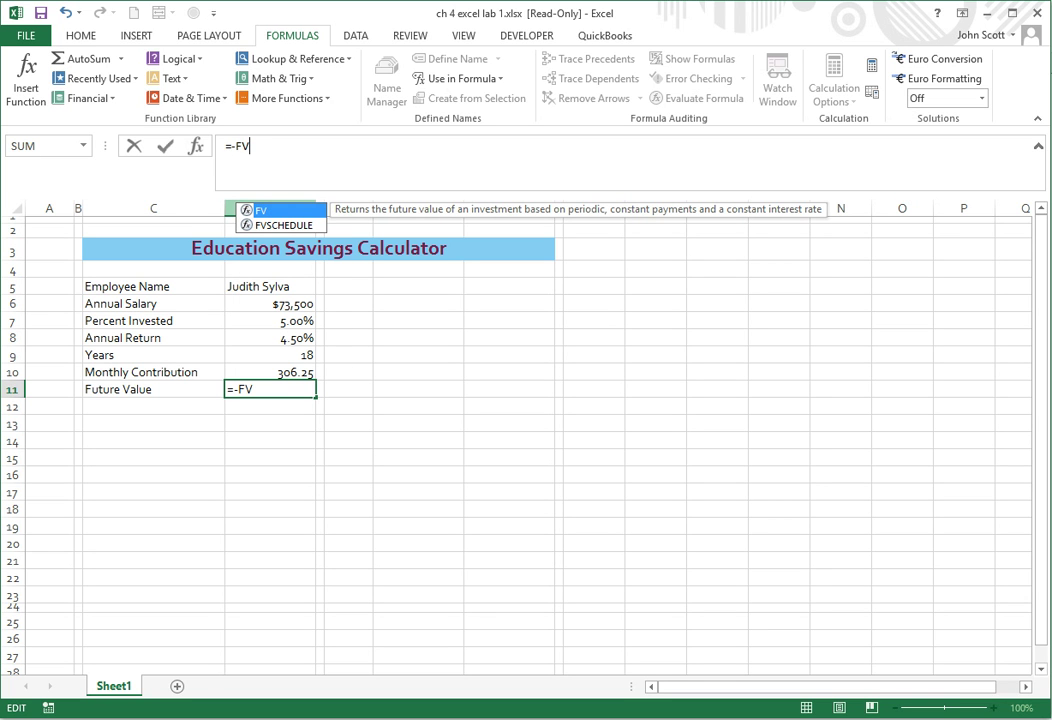
{"action": "type", "text": "("}
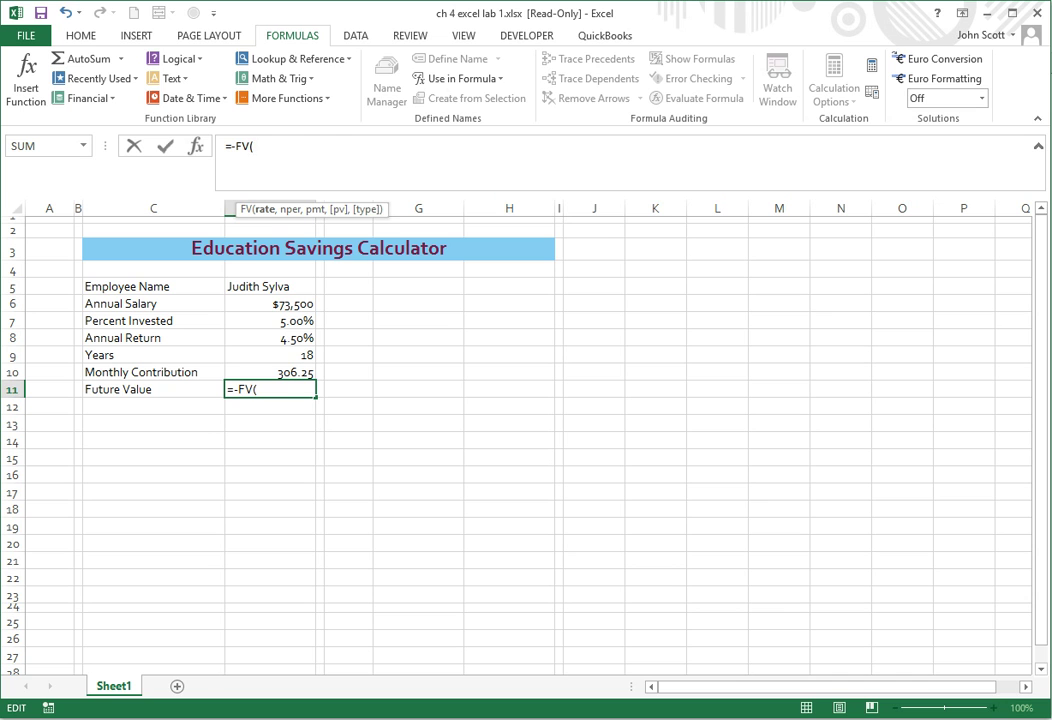
{"action": "left_click", "coordinate": [269, 338]}
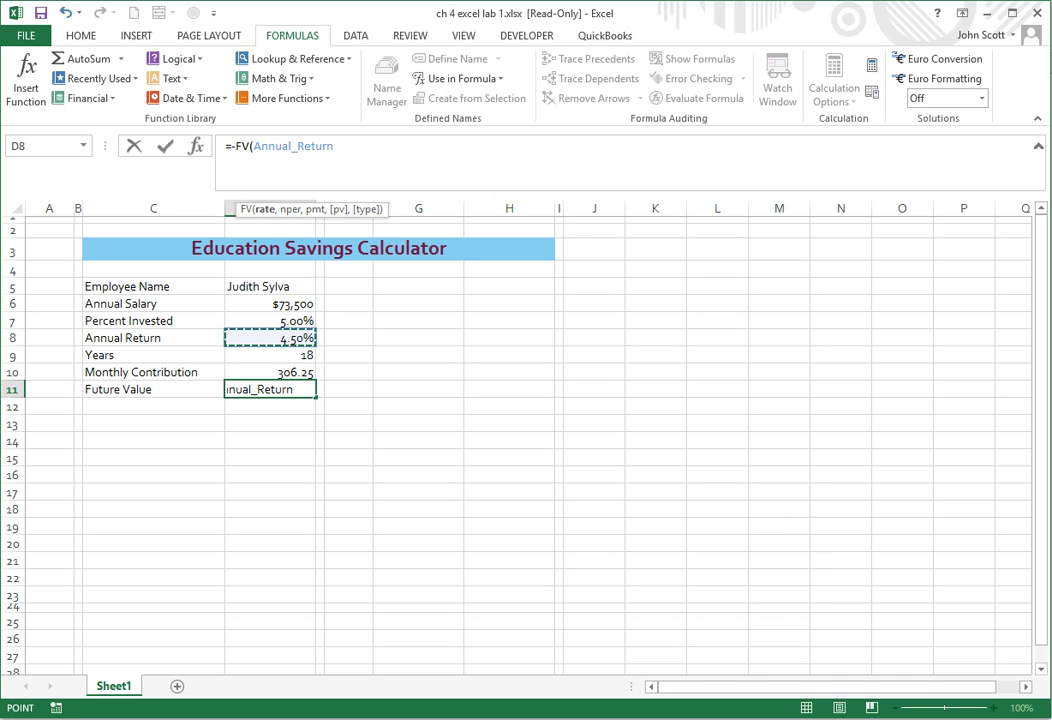
{"action": "type", "text": "/"}
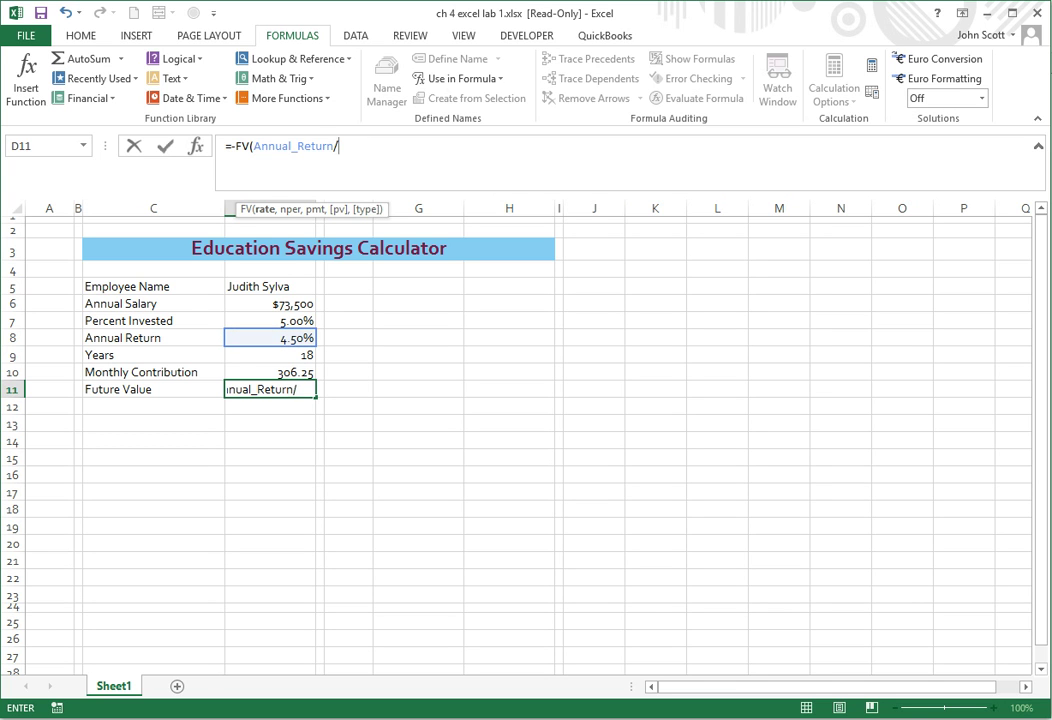
{"action": "type", "text": "12,"}
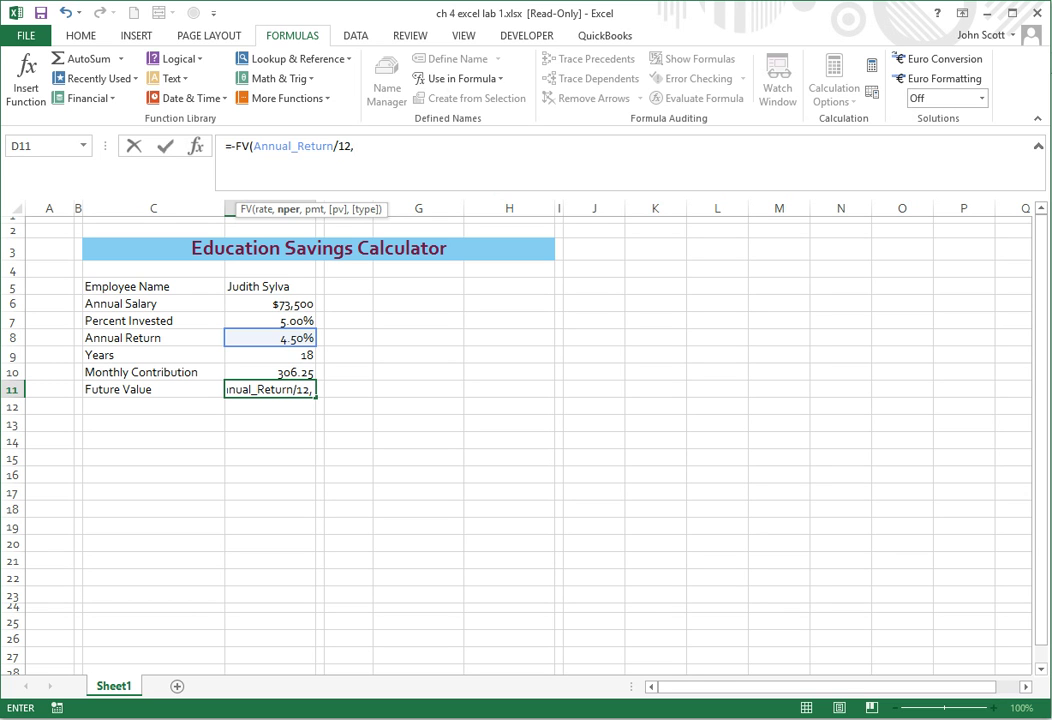
{"action": "left_click", "coordinate": [270, 355]}
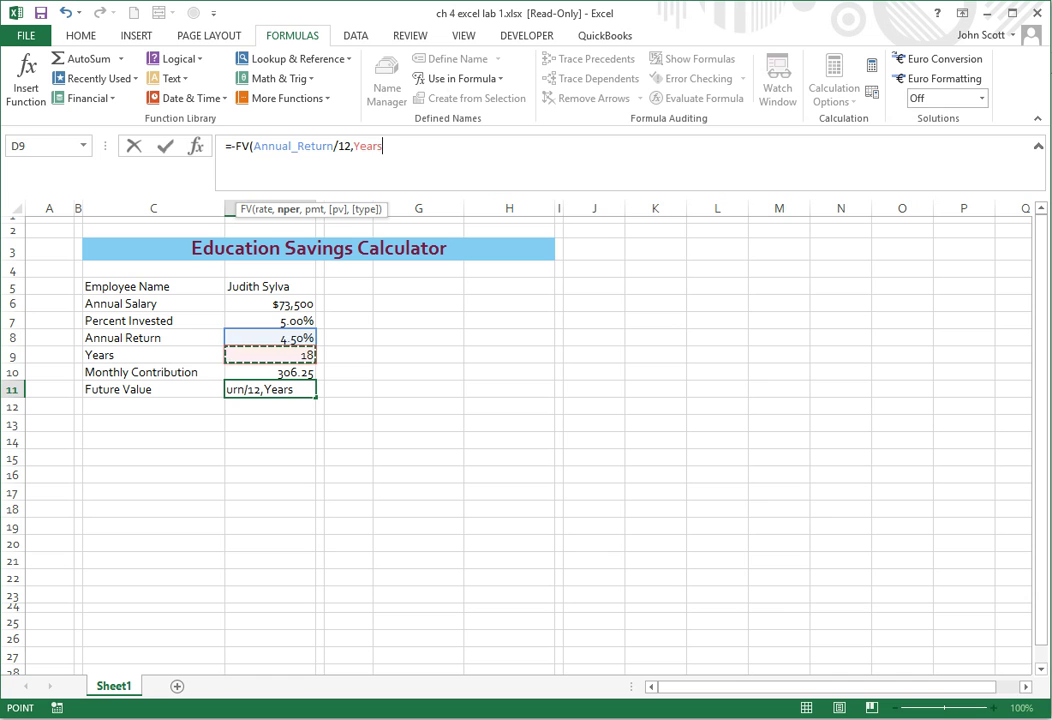
{"action": "type", "text": "*12"}
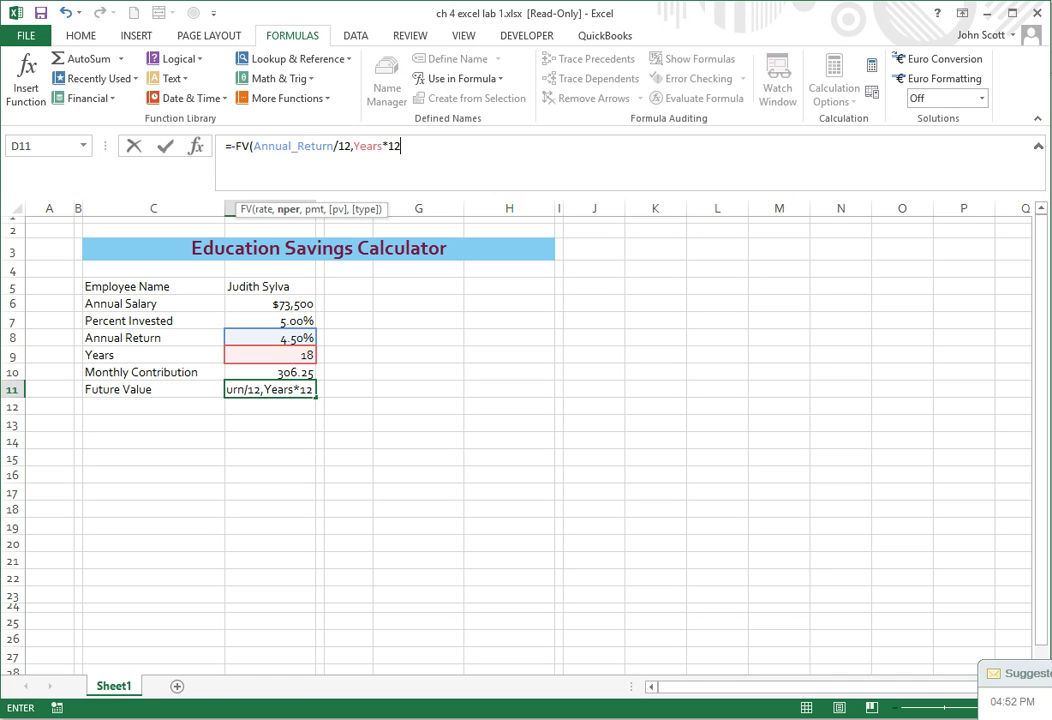
{"action": "type", "text": ","}
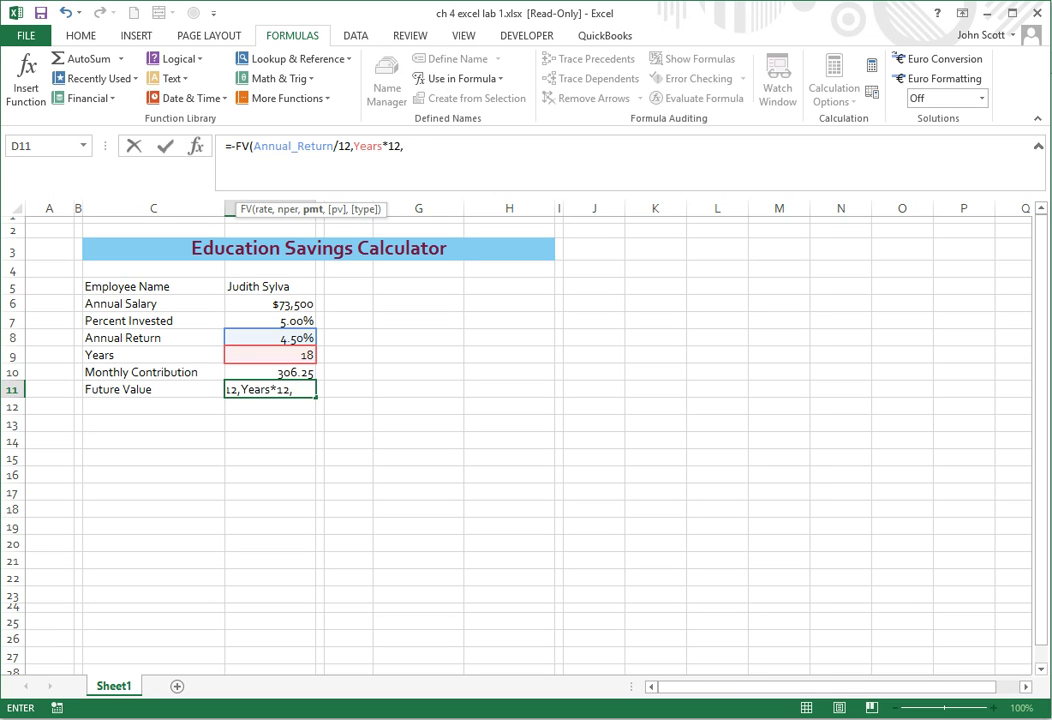
{"action": "left_click", "coordinate": [269, 371]}
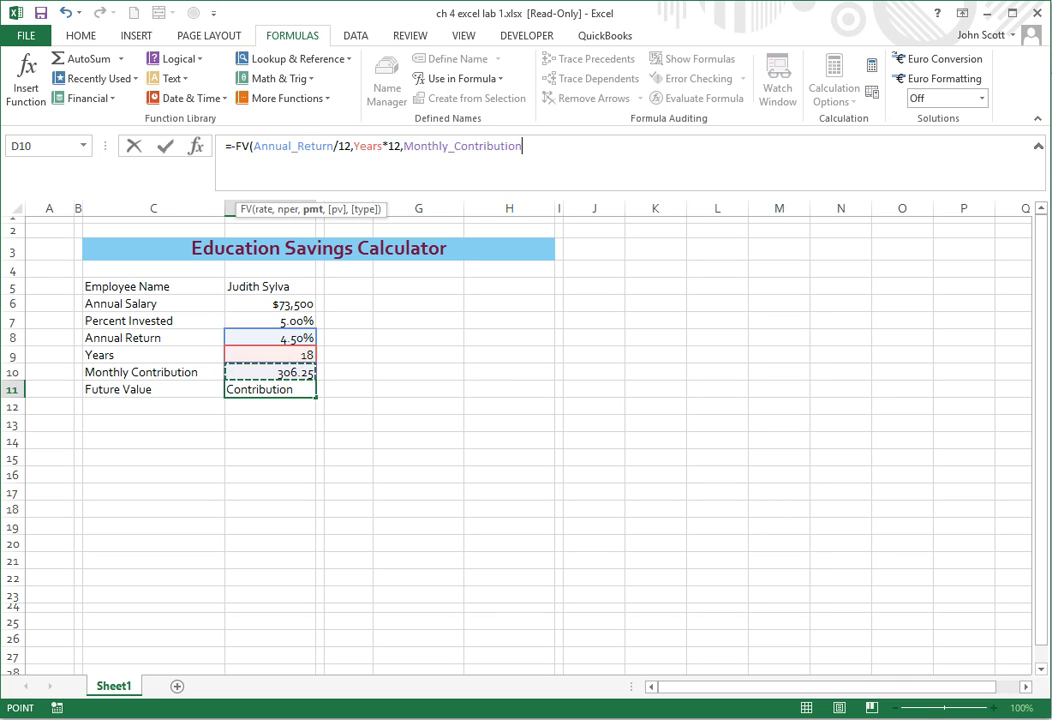
{"action": "type", "text": ")"}
{"action": "key", "text": "Return"}
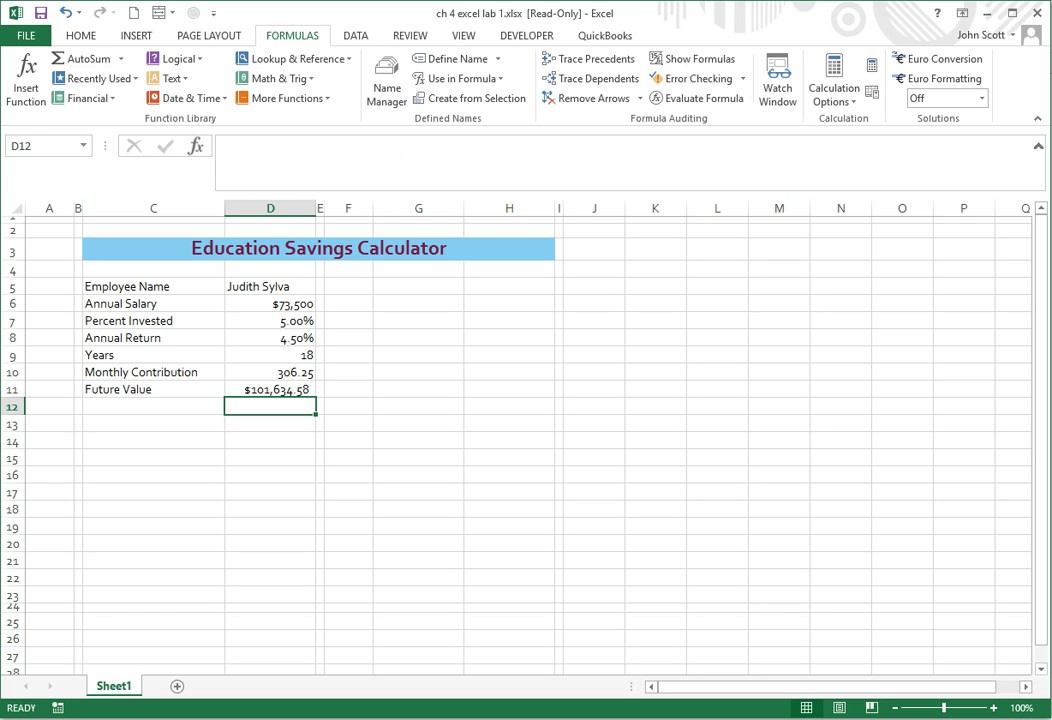
Step: Enter the column headings "Years" in F4 and "Future Value" in G4, with the second heading broken over two lines
{"action": "left_click", "coordinate": [348, 269]}
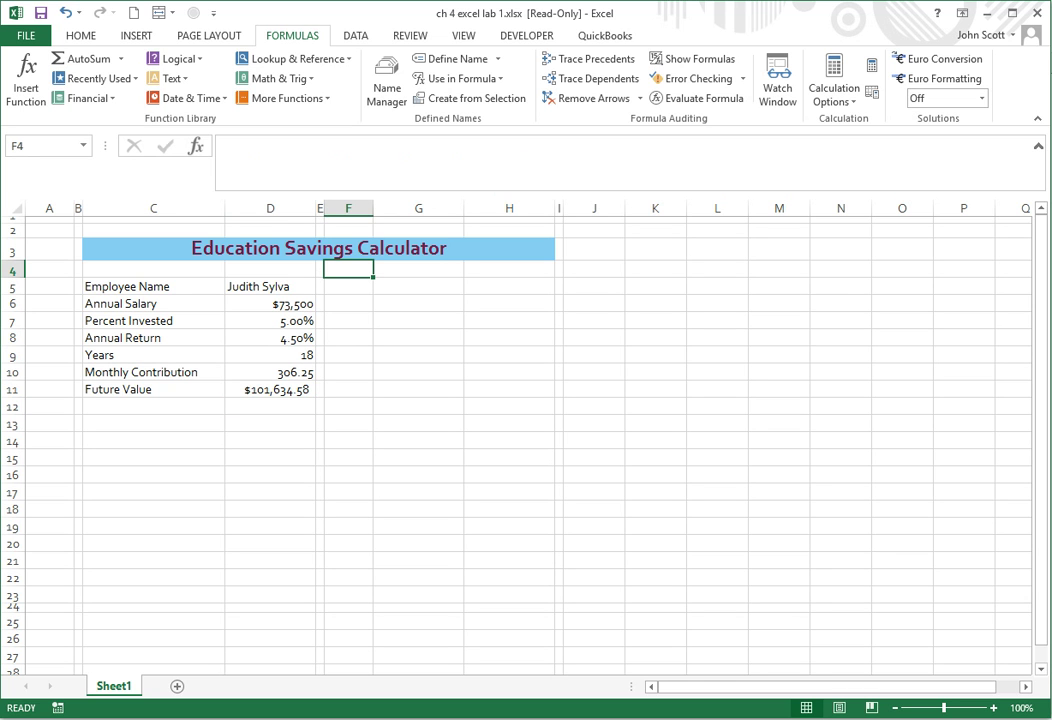
{"action": "type", "text": "Yea"}
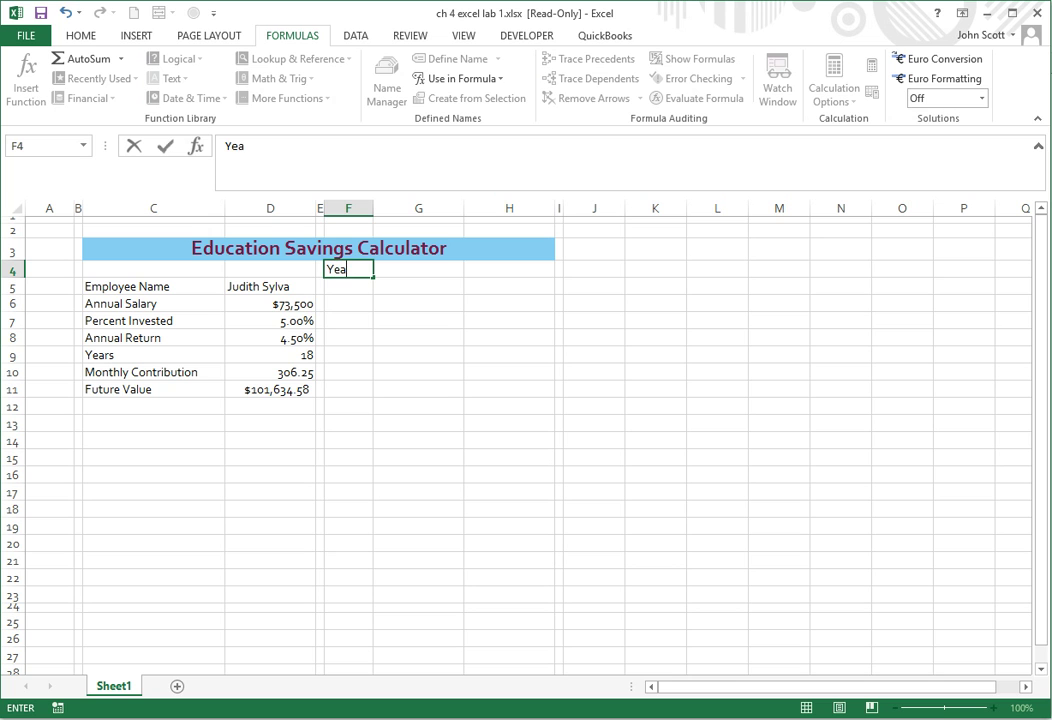
{"action": "type", "text": "rs"}
{"action": "key", "text": "Tab"}
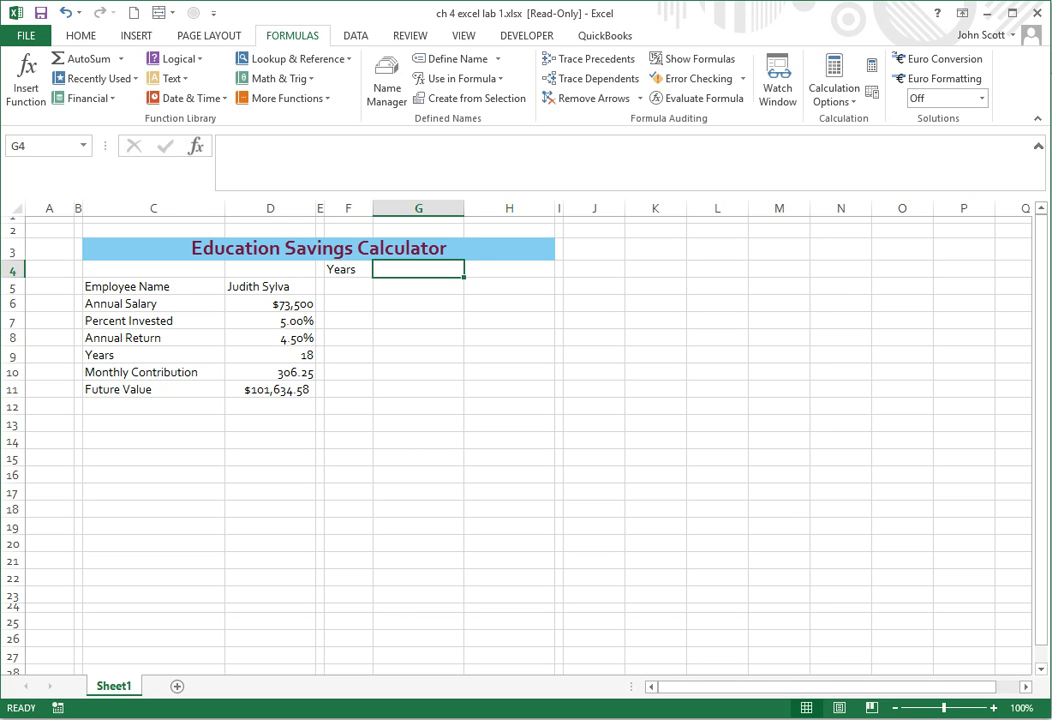
{"action": "type", "text": "F"}
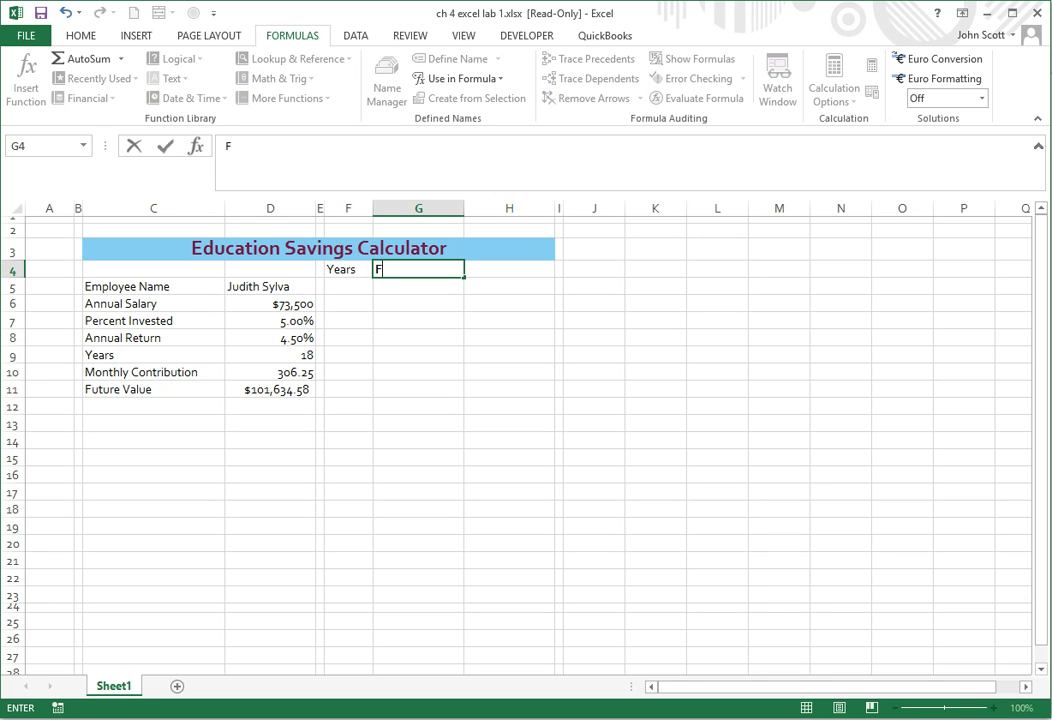
{"action": "type", "text": "uture"}
{"action": "key", "text": "alt+Return"}
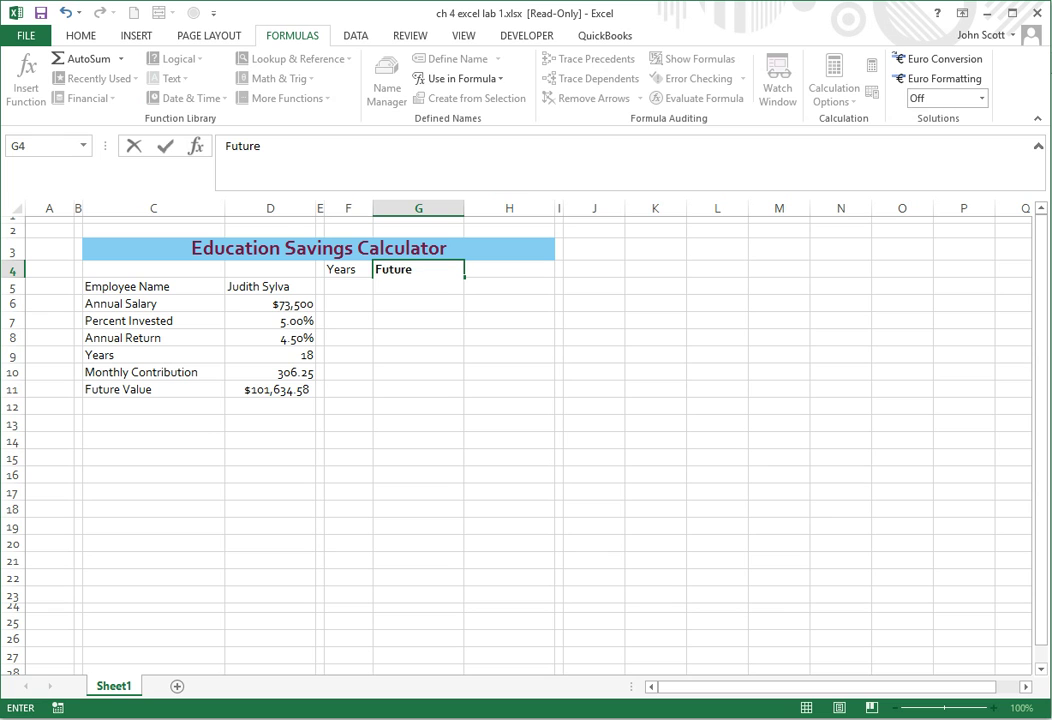
{"action": "type", "text": "Val"}
{"action": "type", "text": "ue"}
{"action": "key", "text": "Tab"}
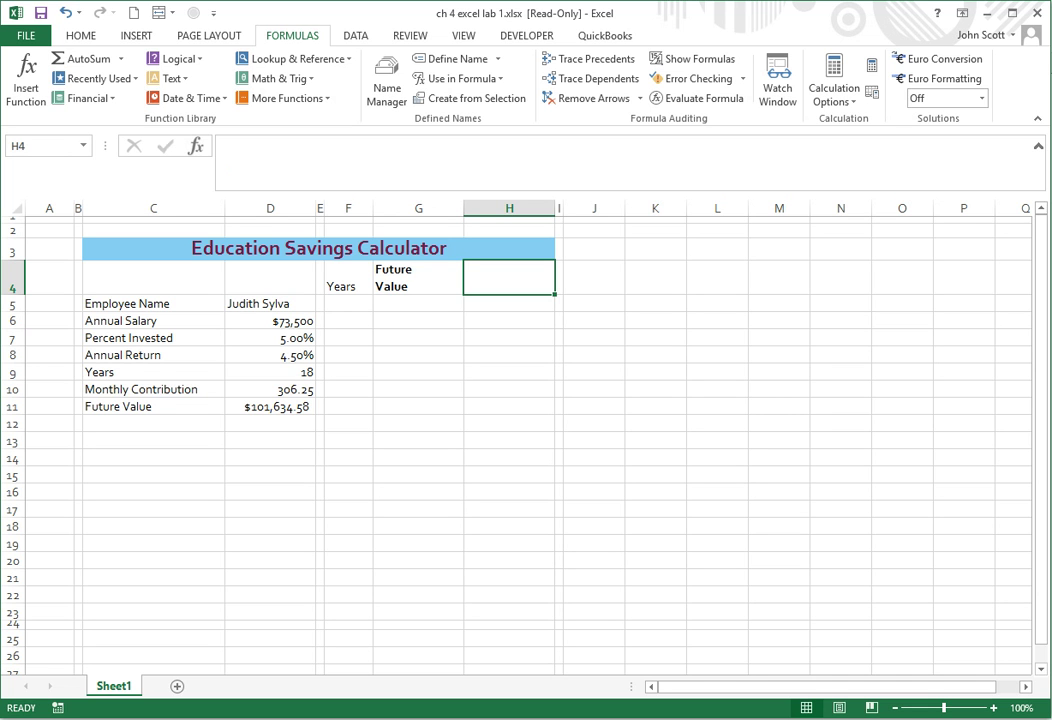
Step: Enter the heading "Employee Investment" in H4, with a line break between the two words
{"action": "type", "text": "Em"}
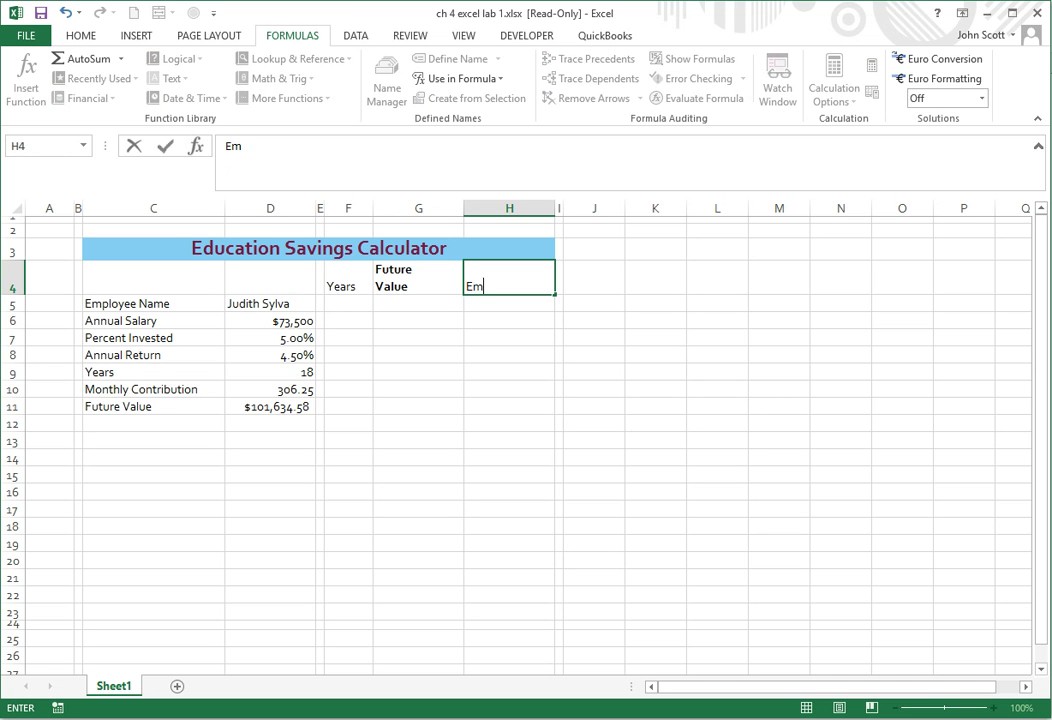
{"action": "type", "text": "ployee"}
{"action": "key", "text": "alt+Return"}
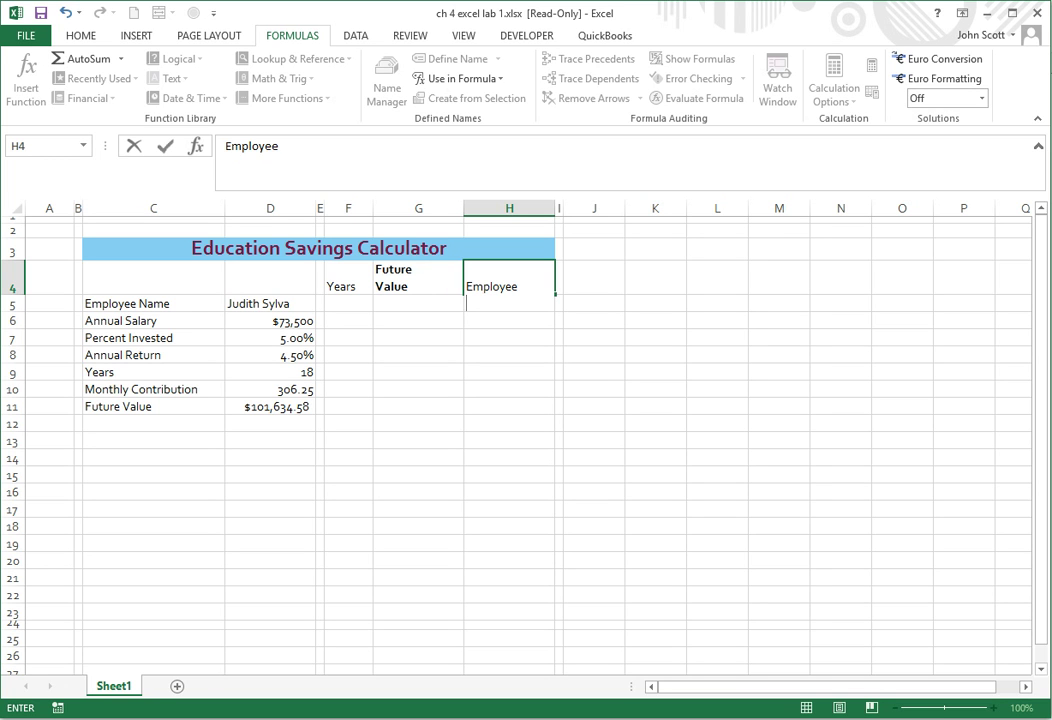
{"action": "type", "text": "Investment"}
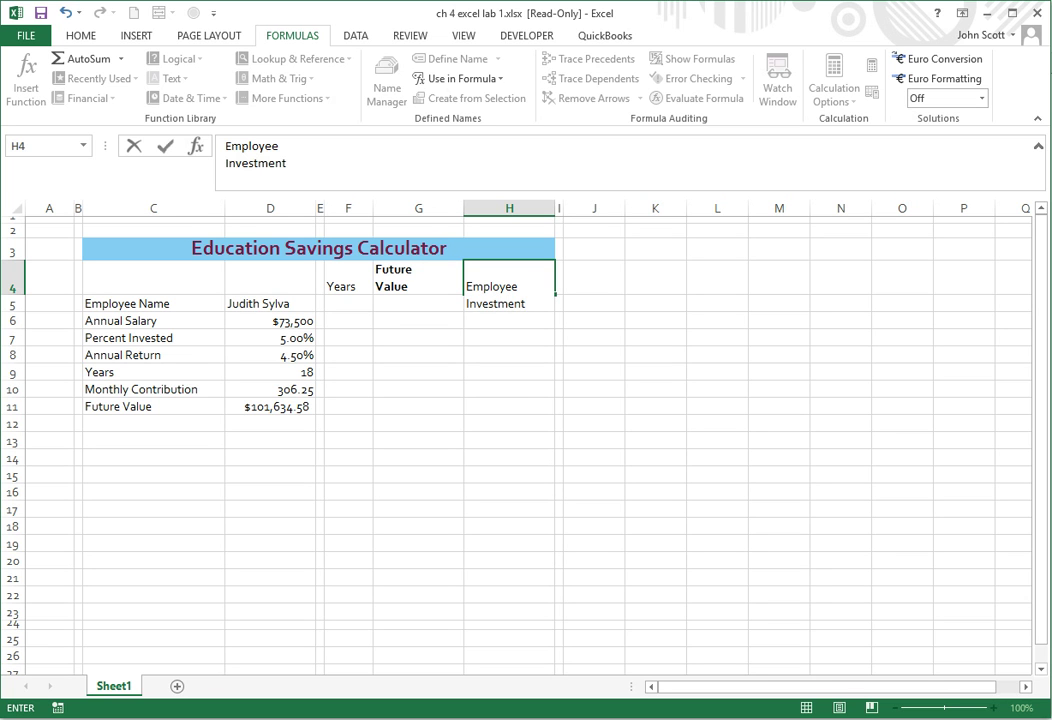
{"action": "key", "text": "Return"}
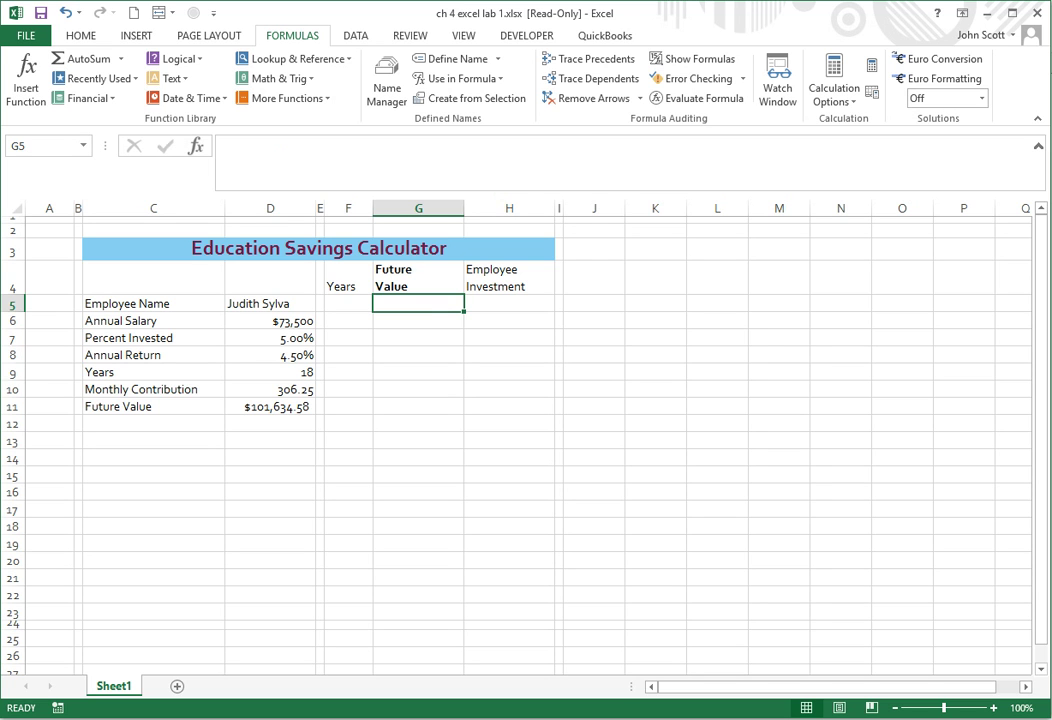
Step: Enter 1 in cell F6 as the first value of the Years column
{"action": "left_click", "coordinate": [348, 320]}
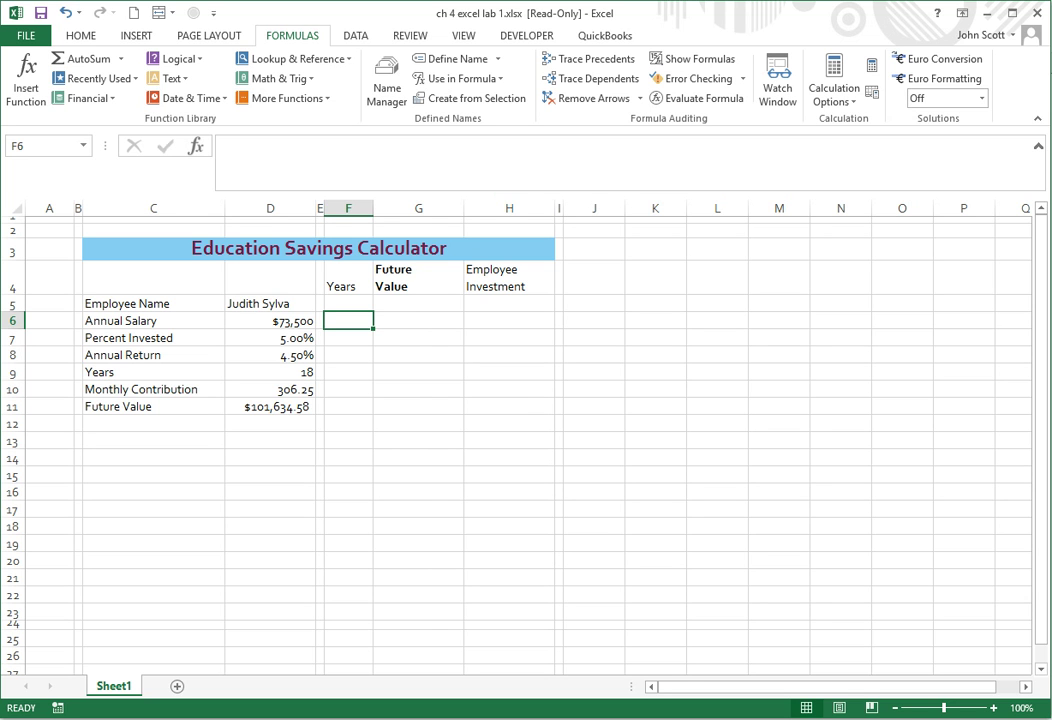
{"action": "type", "text": "1"}
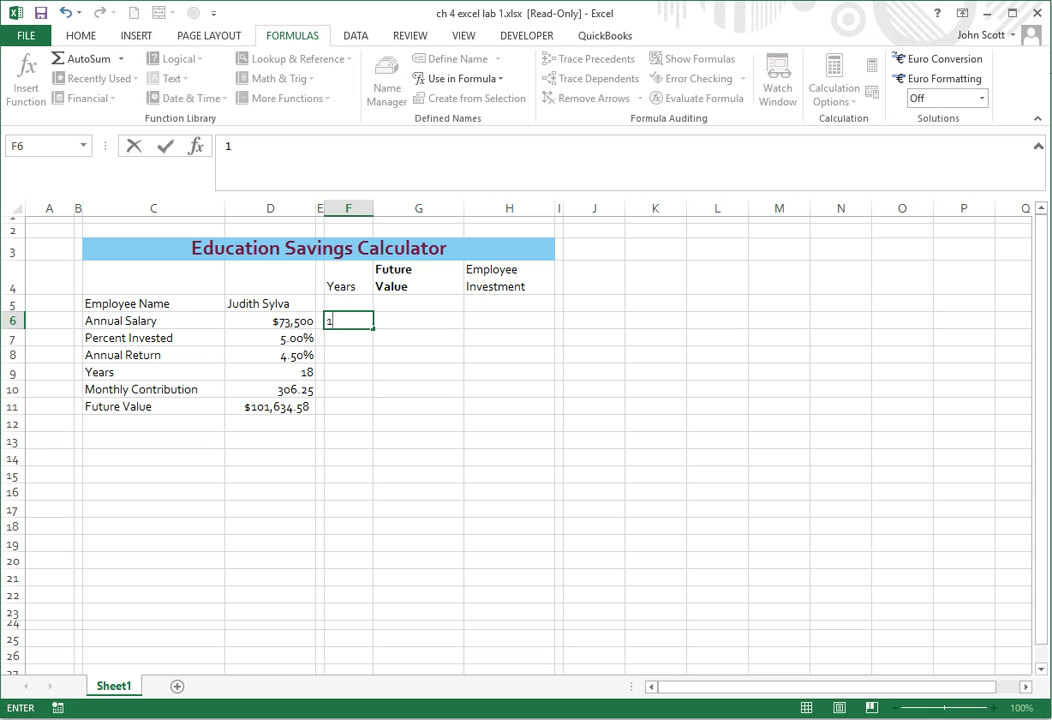
{"action": "key", "text": "Return"}
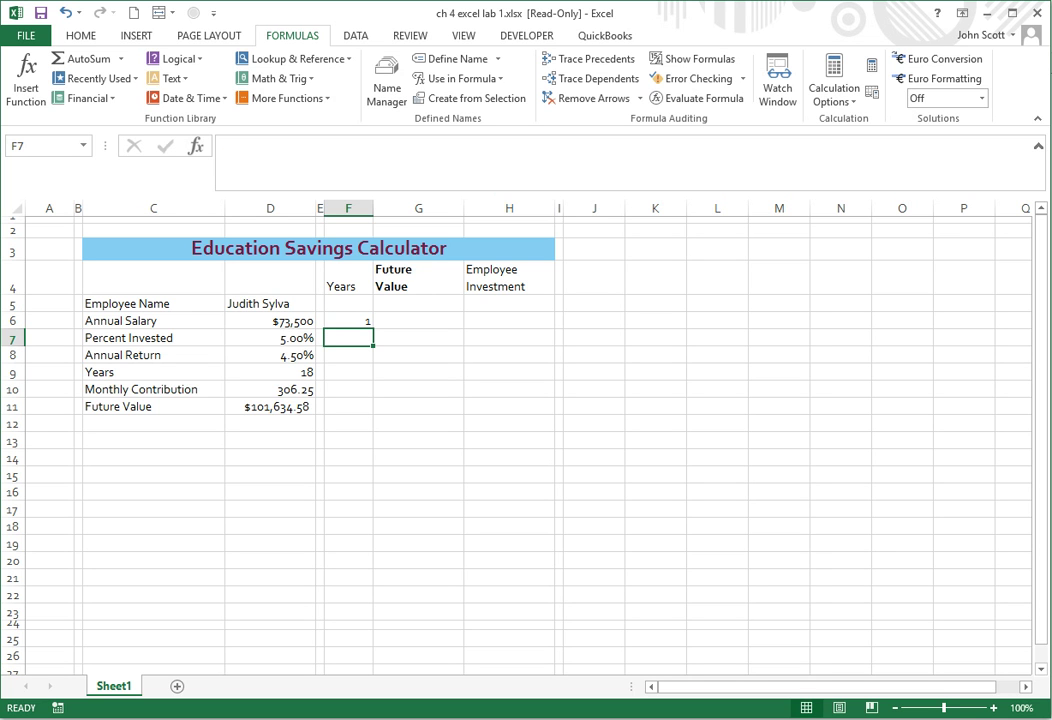
Step: Enter 2 in F7 and extend the Years series from F6:F7 down to 18 in F23
{"action": "type", "text": "2"}
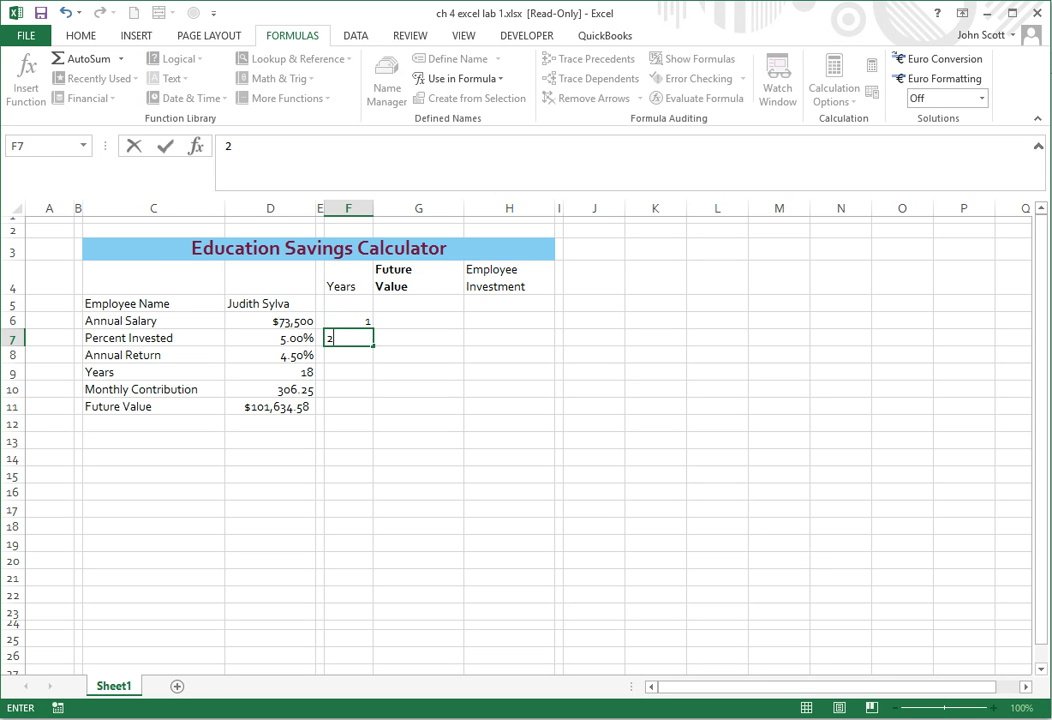
{"action": "left_click_drag", "start_coordinate": [348, 320], "coordinate": [348, 338]}
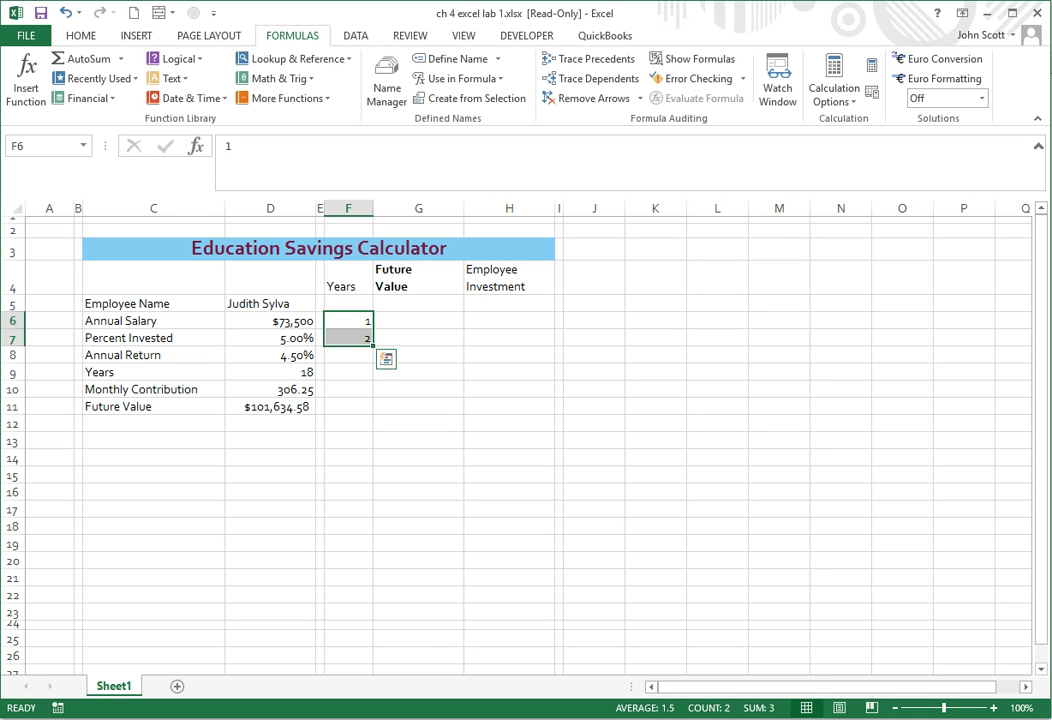
{"action": "left_click_drag", "start_coordinate": [373, 346], "coordinate": [373, 618]}
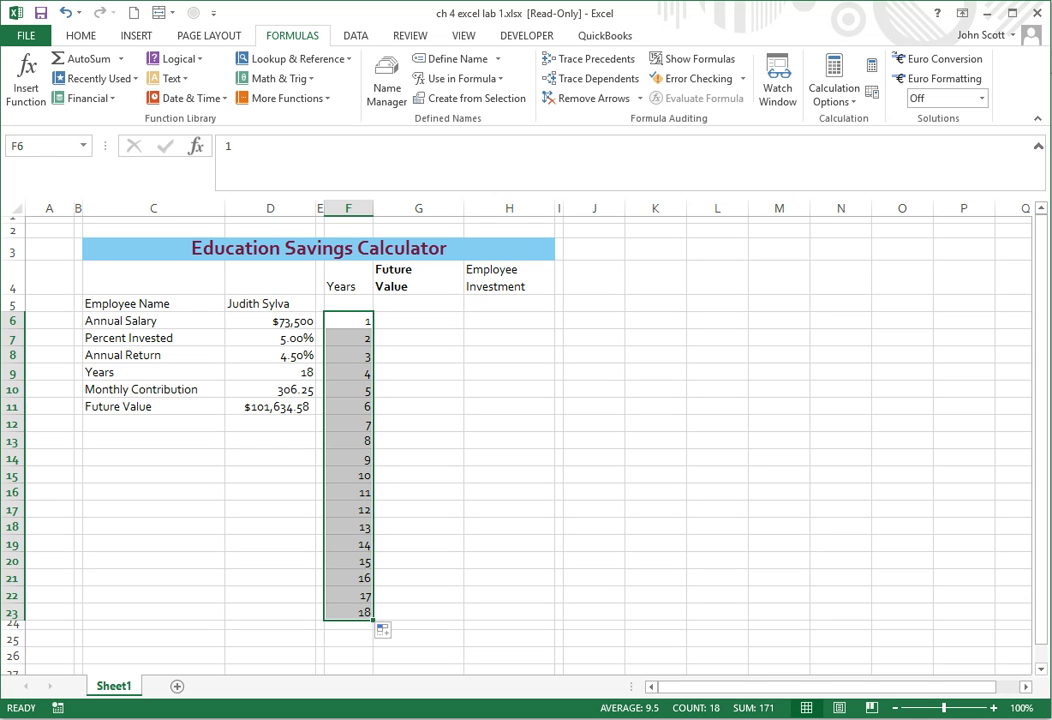
Step: Enter the formula =D11 in G5 so the table's Future Value column references the calculated future value
{"action": "left_click", "coordinate": [418, 303]}
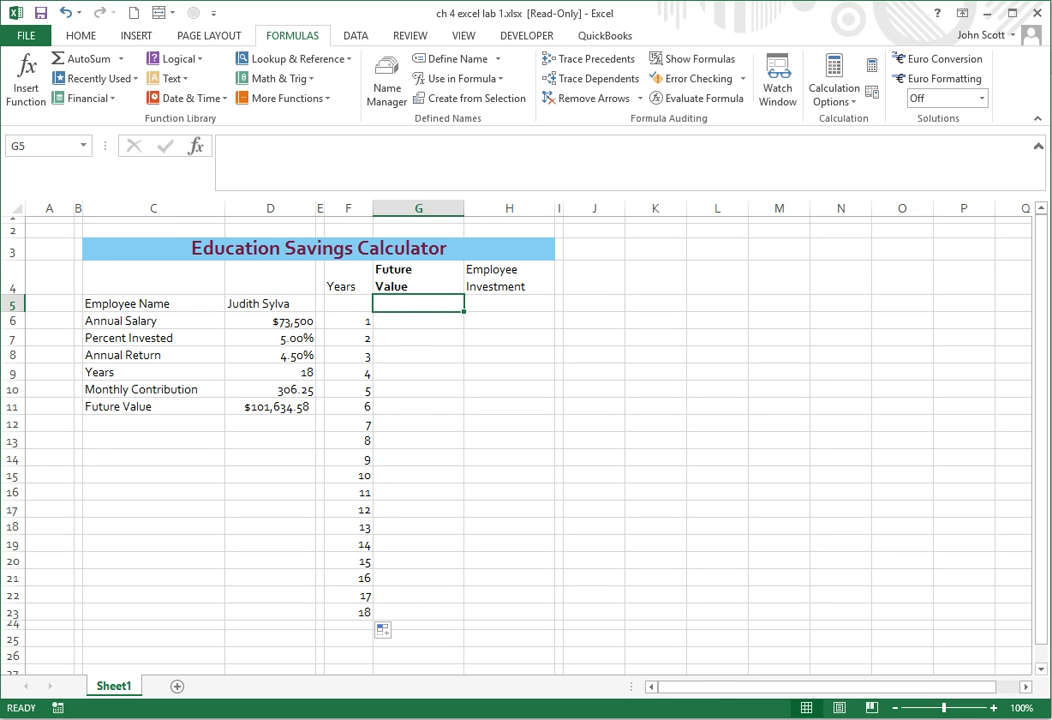
{"action": "key", "text": "alt+Tab"}
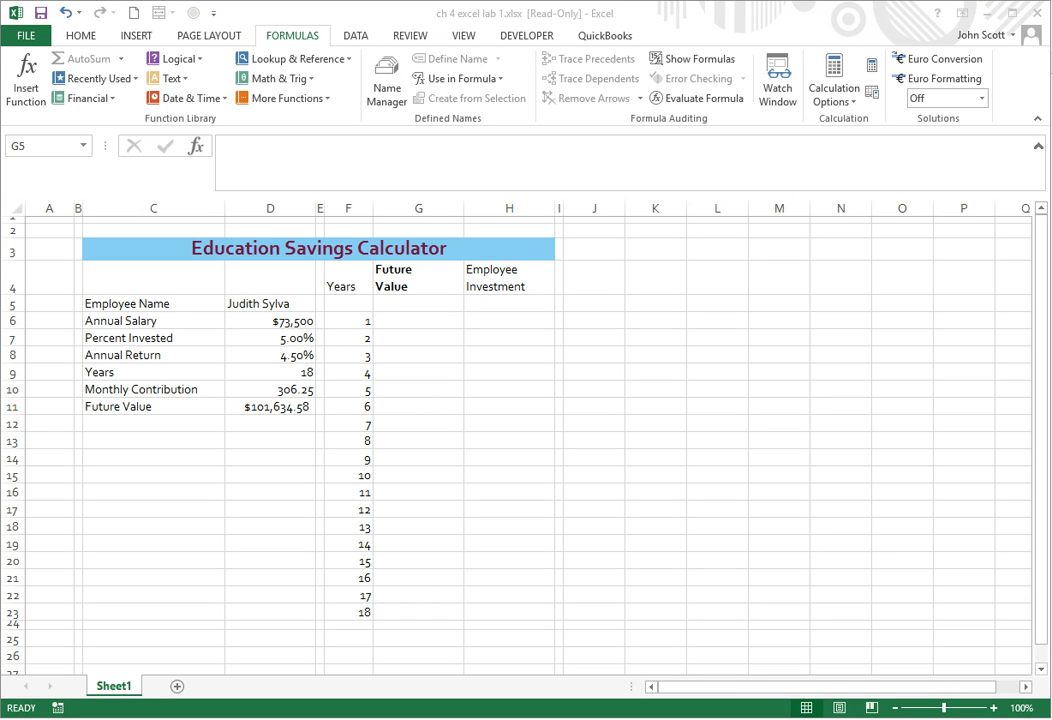
{"action": "key", "text": "alt+Tab"}
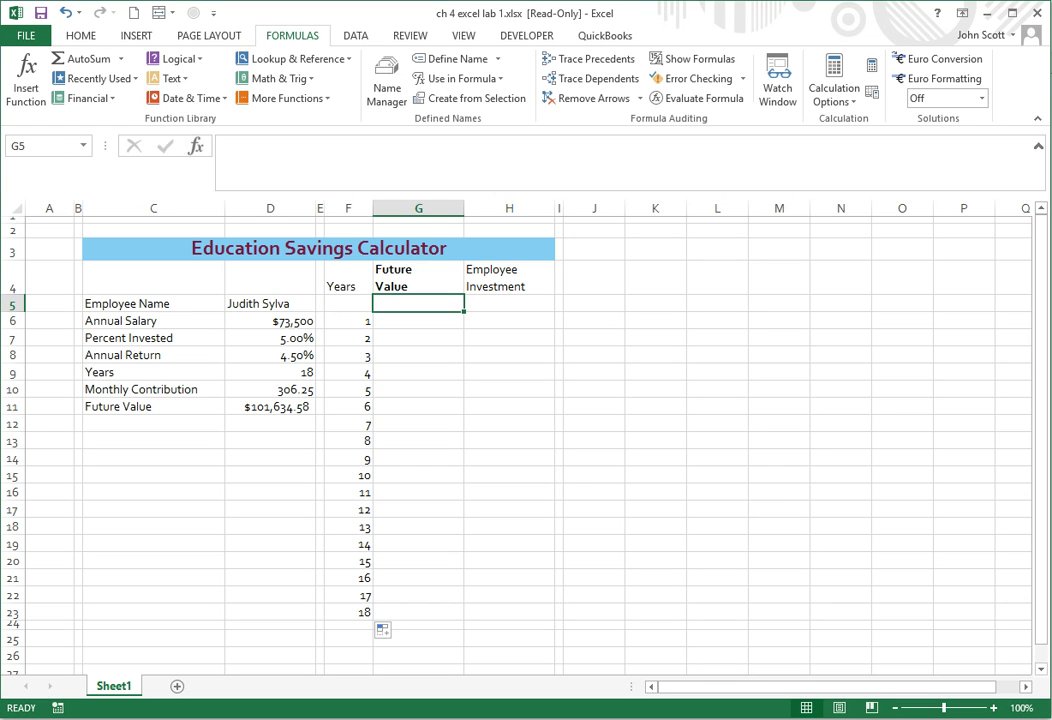
{"action": "type", "text": "=d11"}
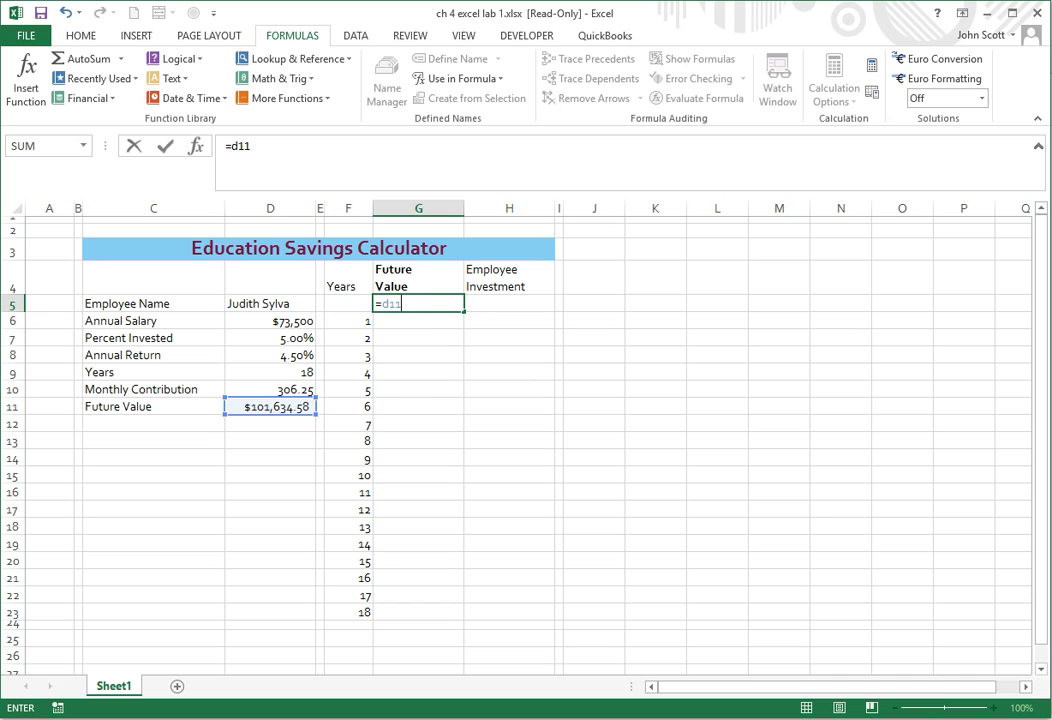
{"action": "key", "text": "Return"}
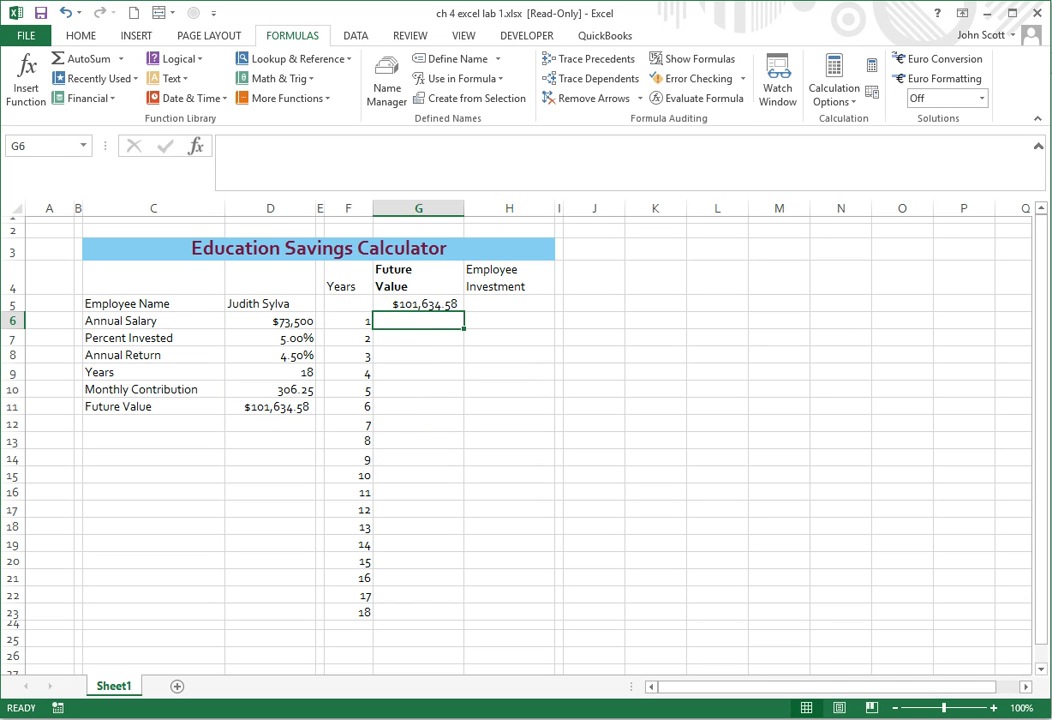
Step: Enter the formula =12*Monthly_Contribution*Years in cell H5 under the Employee Investment heading
{"action": "left_click", "coordinate": [509, 303]}
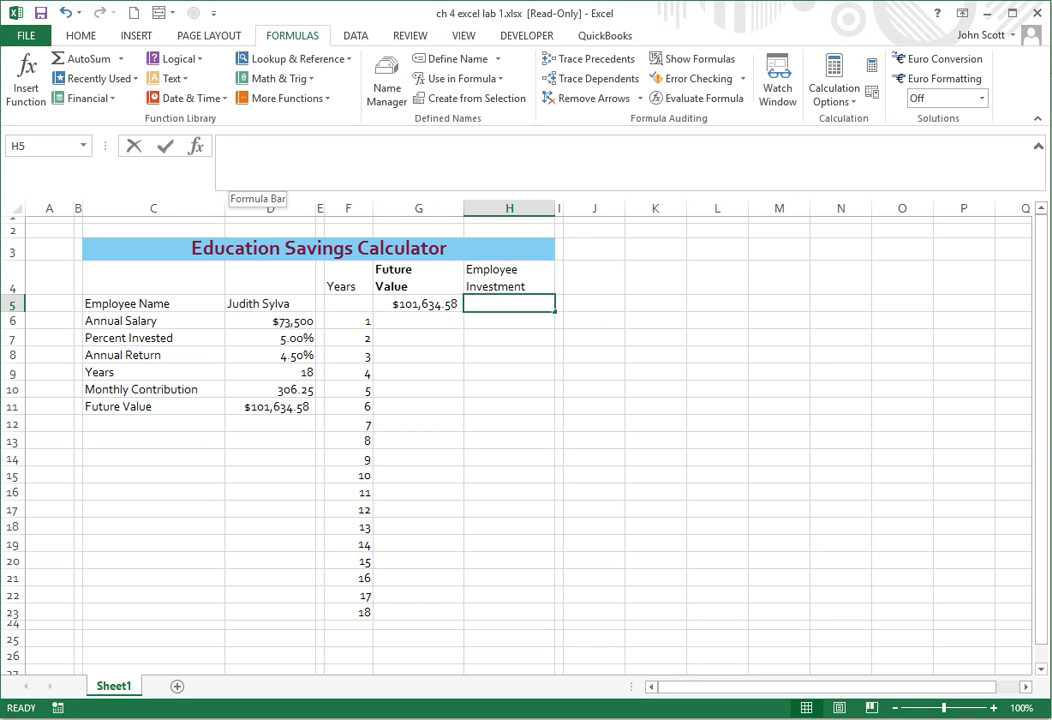
{"action": "left_click", "coordinate": [226, 146]}
{"action": "type", "text": "="}
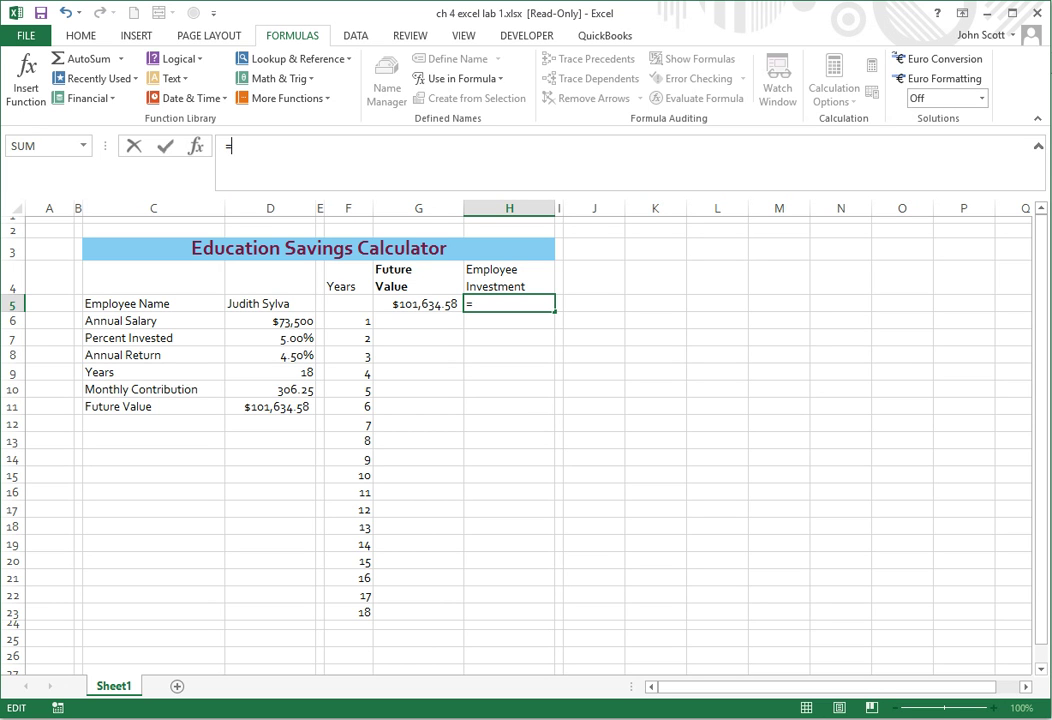
{"action": "type", "text": "12*"}
{"action": "left_click", "coordinate": [270, 389]}
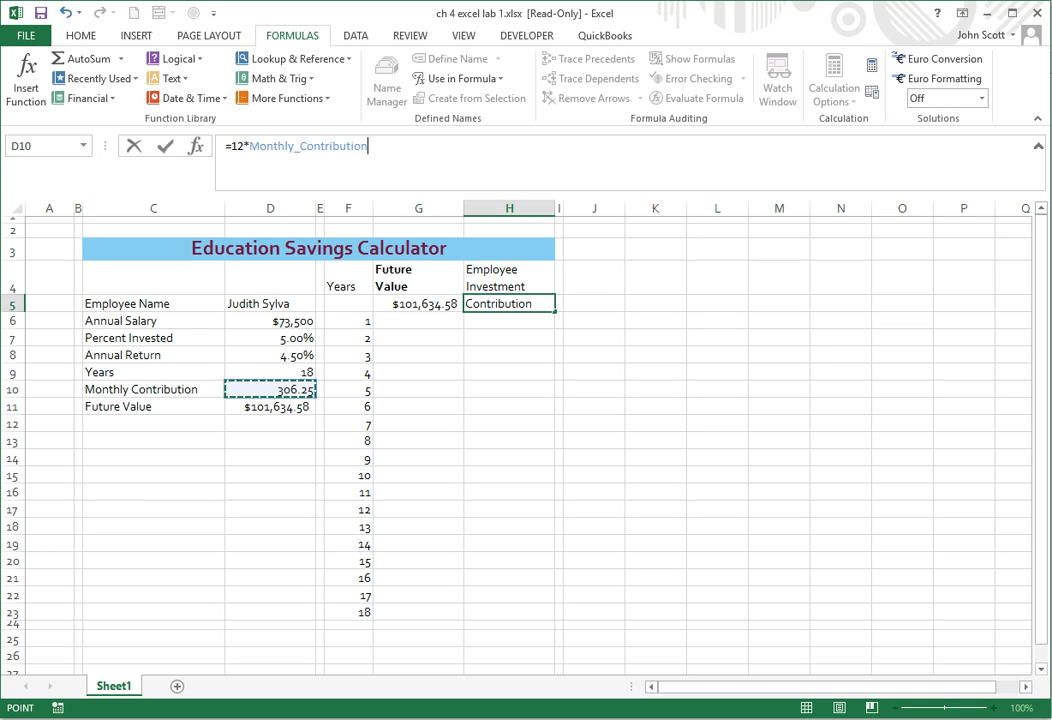
{"action": "type", "text": "*"}
{"action": "left_click", "coordinate": [270, 371]}
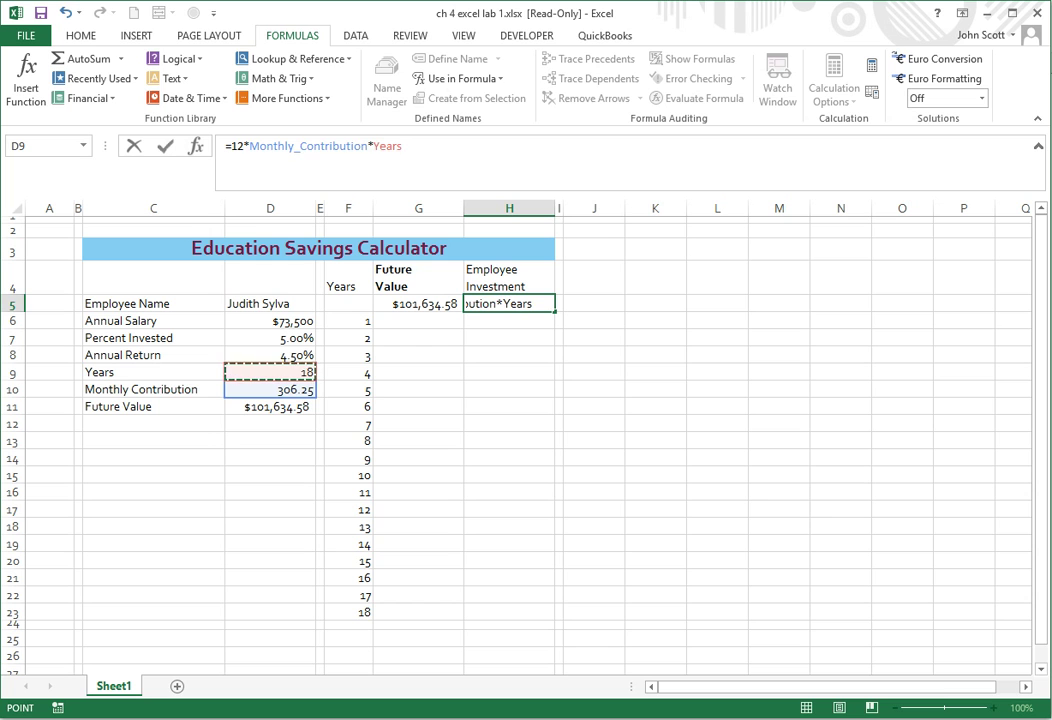
{"action": "key", "text": "Return"}
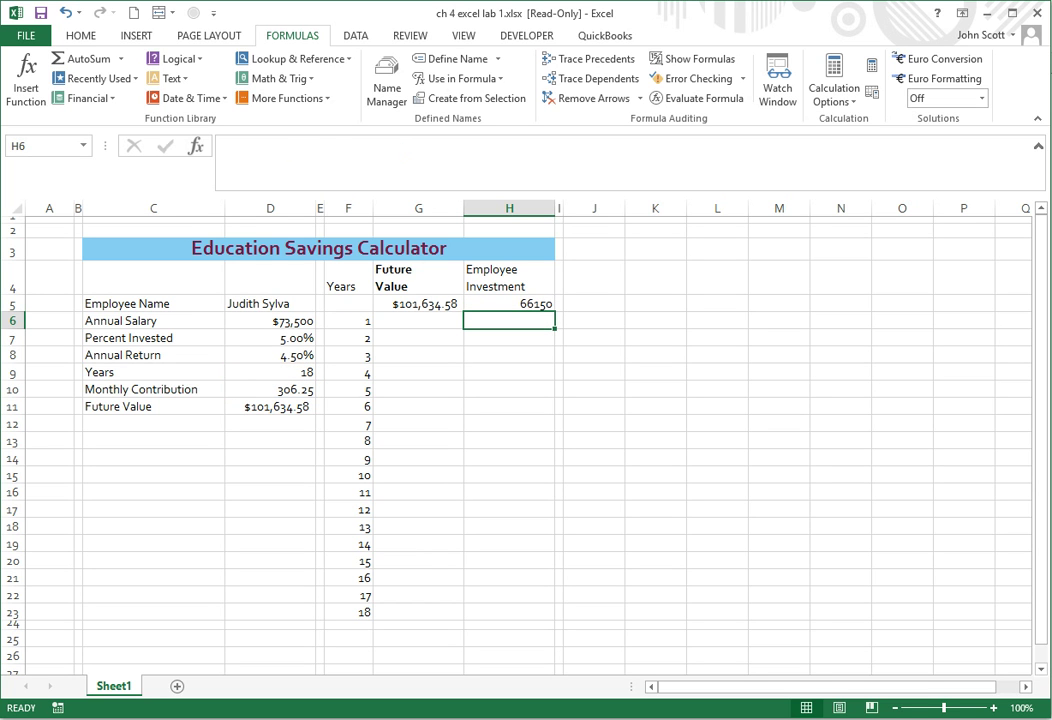
{"action": "left_click", "coordinate": [509, 303]}
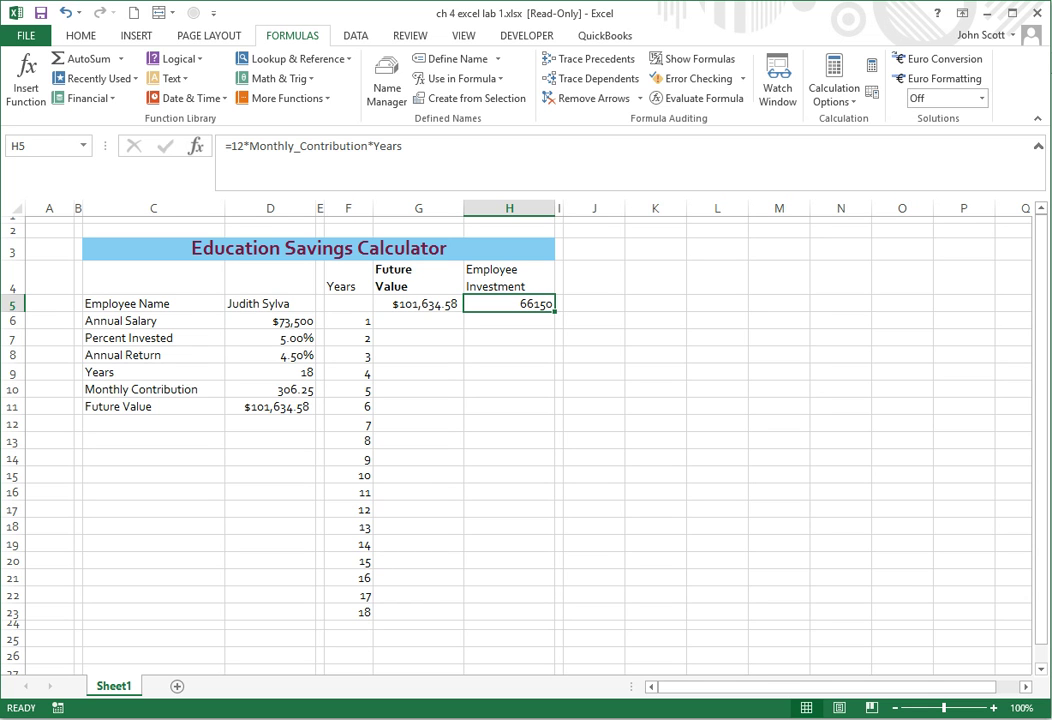
Step: Create a one-variable what-if data table over F5:H23 with the Years cell D9 as the column input cell
{"action": "left_click_drag", "start_coordinate": [348, 303], "coordinate": [509, 612]}
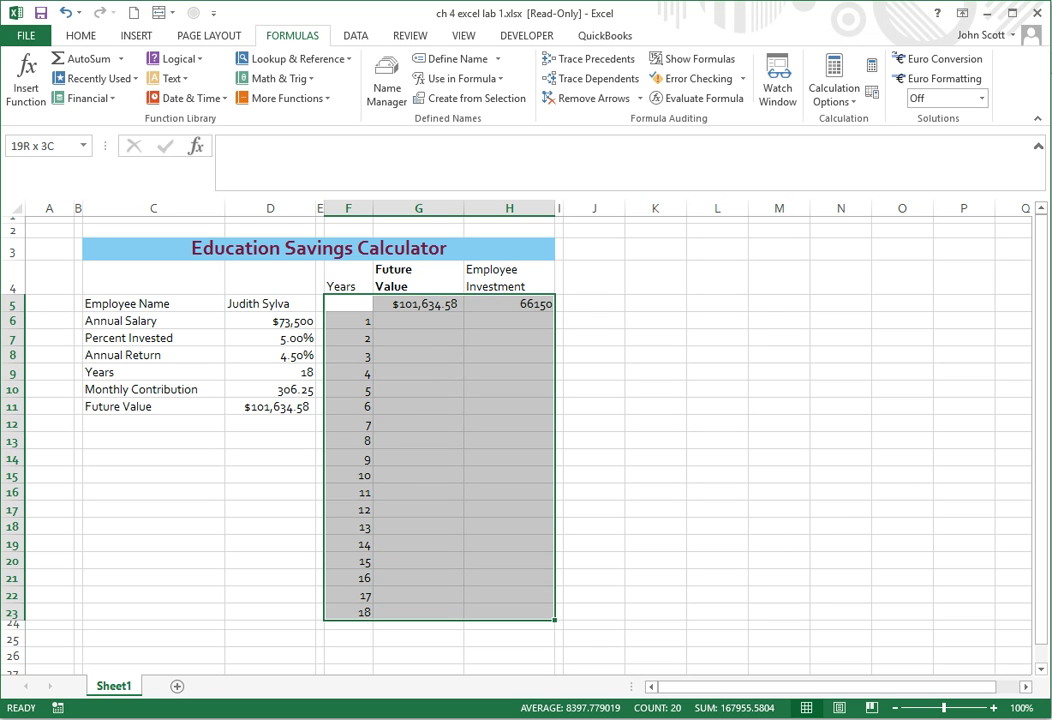
{"action": "left_click_drag", "start_coordinate": [509, 612], "coordinate": [509, 612]}
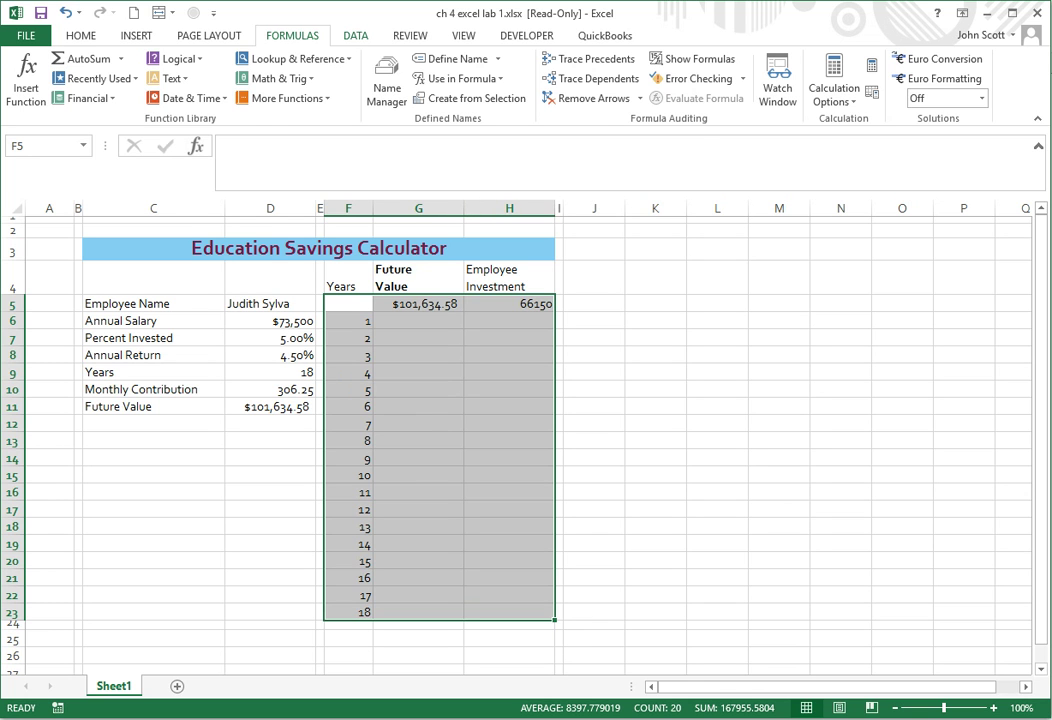
{"action": "left_click", "coordinate": [355, 35]}
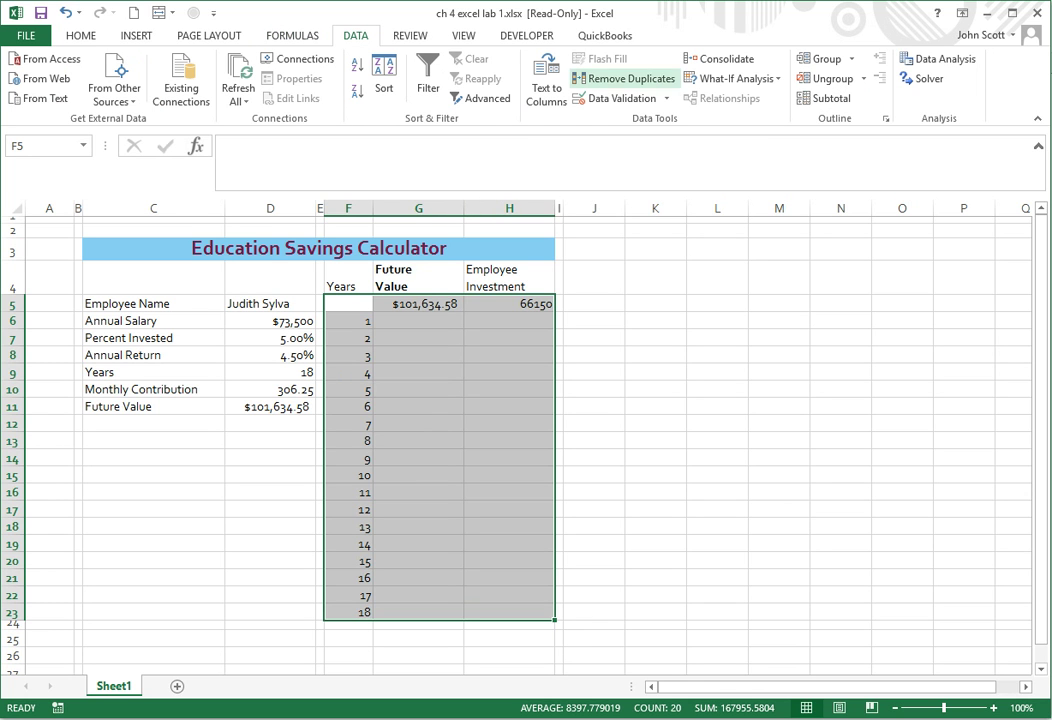
{"action": "left_click", "coordinate": [733, 78]}
{"action": "key", "text": "Return"}
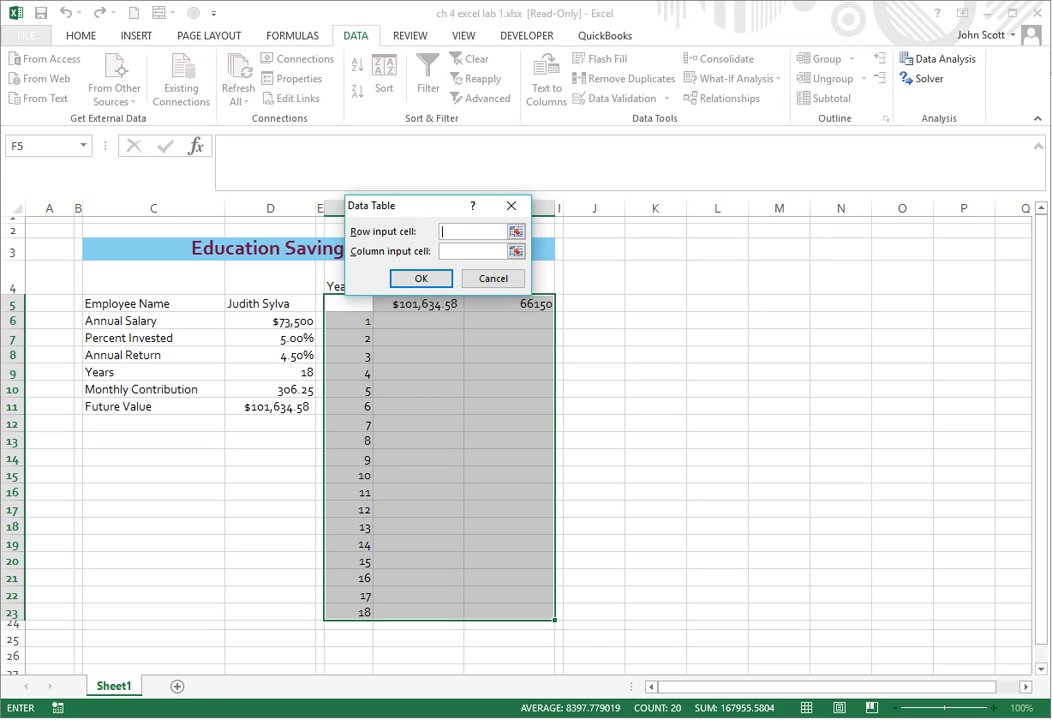
{"action": "left_click_drag", "start_coordinate": [420, 205], "coordinate": [586, 197]}
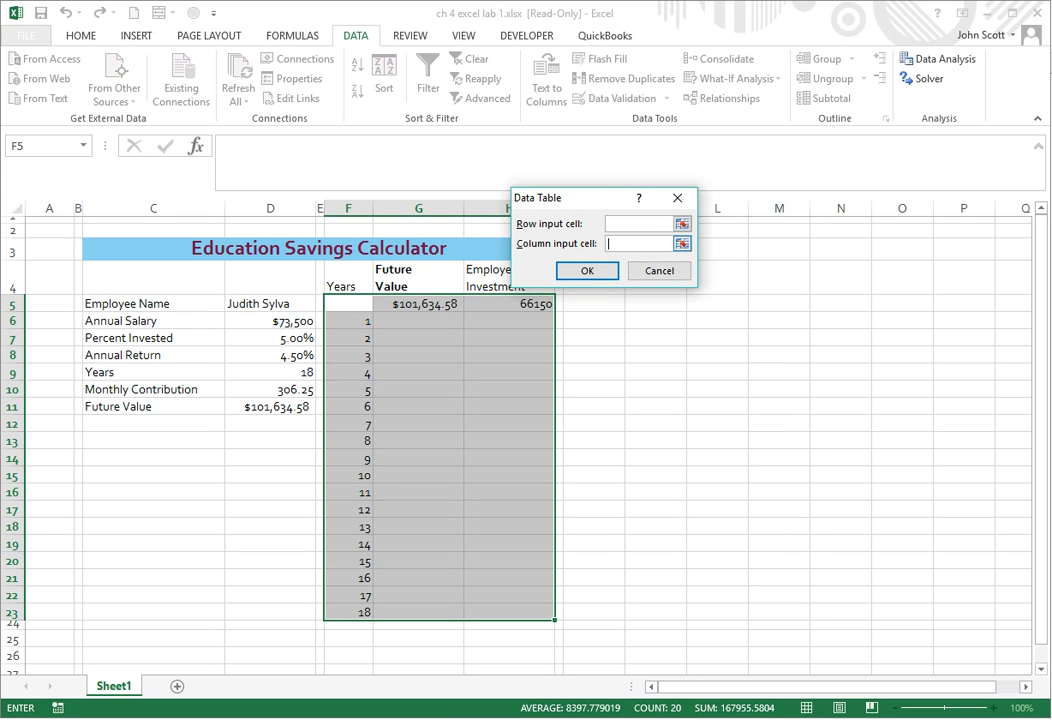
{"action": "left_click", "coordinate": [638, 243]}
{"action": "left_click", "coordinate": [270, 372]}
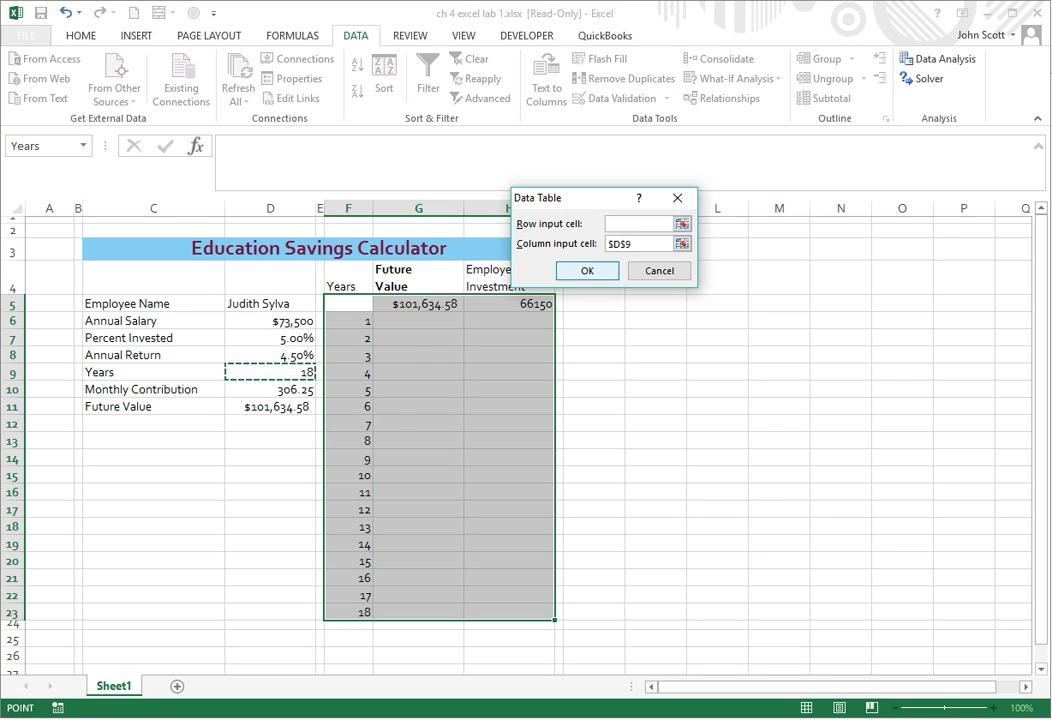
{"action": "key", "text": "Return"}
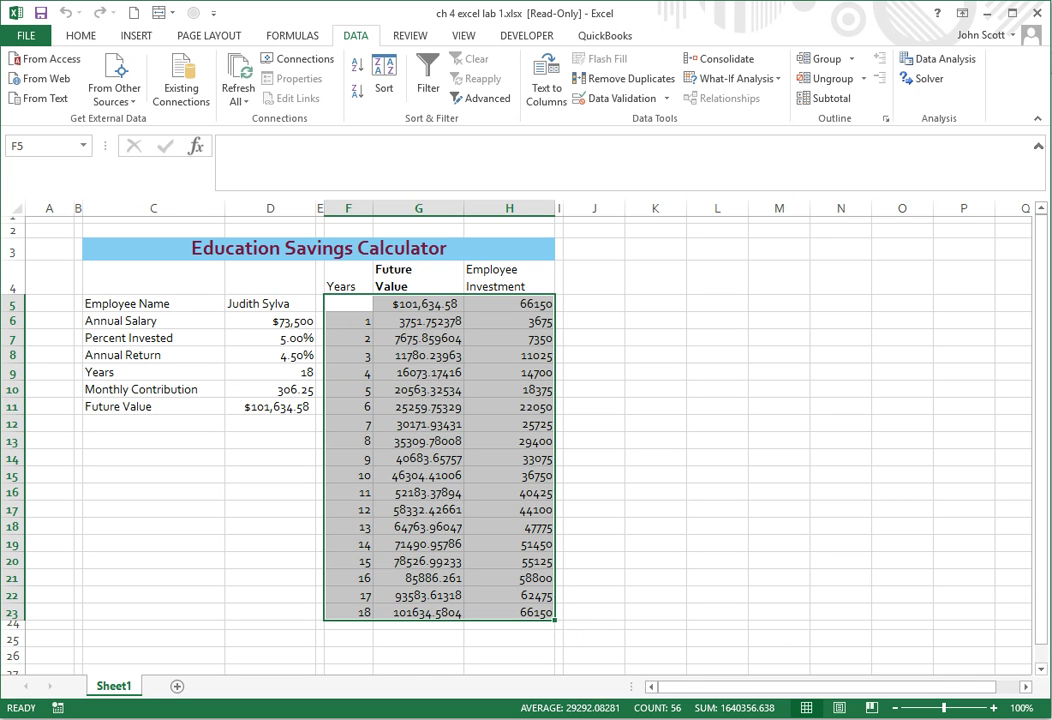
Step: Format the future values in G6:G23 as Currency with two decimal places and no symbol
{"action": "left_click_drag", "start_coordinate": [418, 321], "coordinate": [418, 612]}
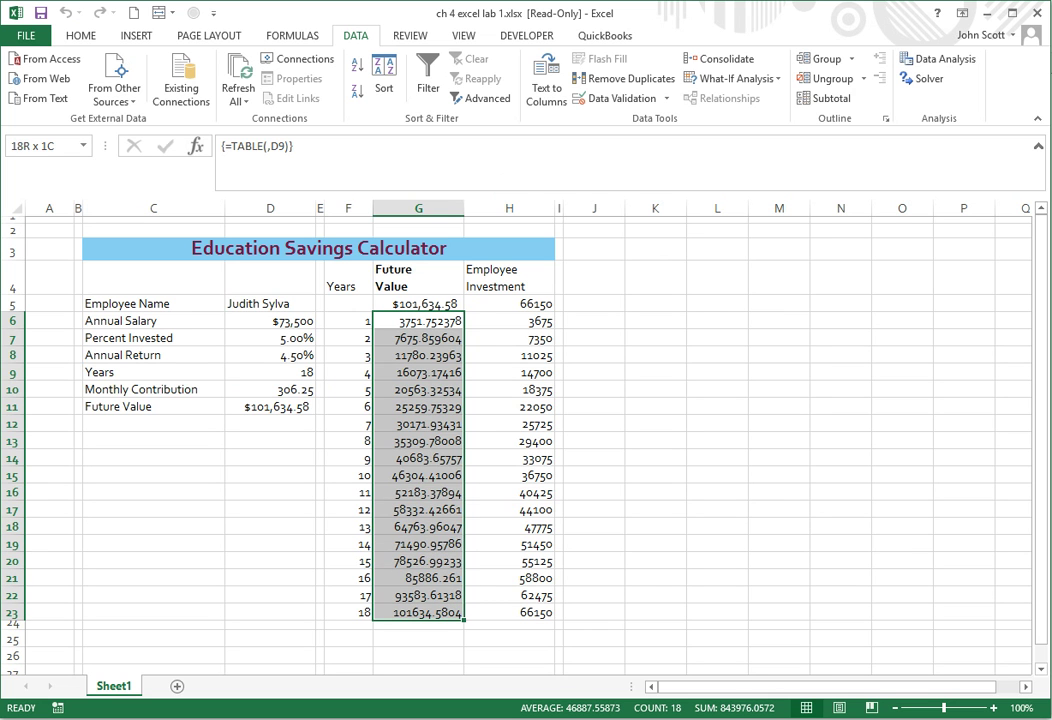
{"action": "right_click", "coordinate": [418, 605]}
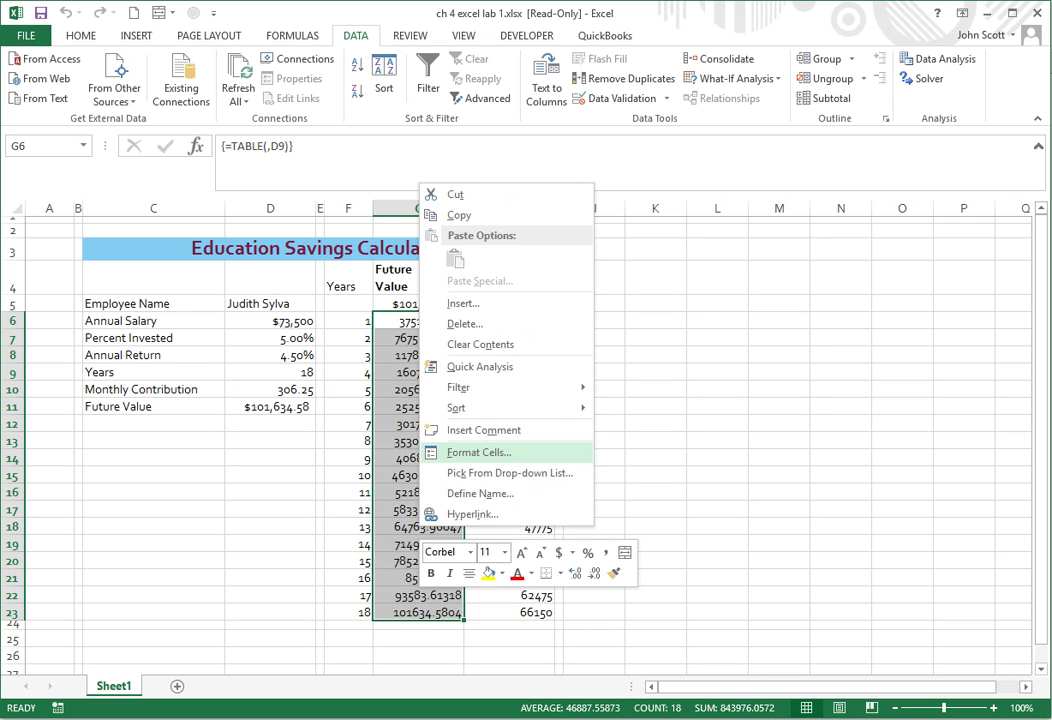
{"action": "left_click", "coordinate": [475, 452]}
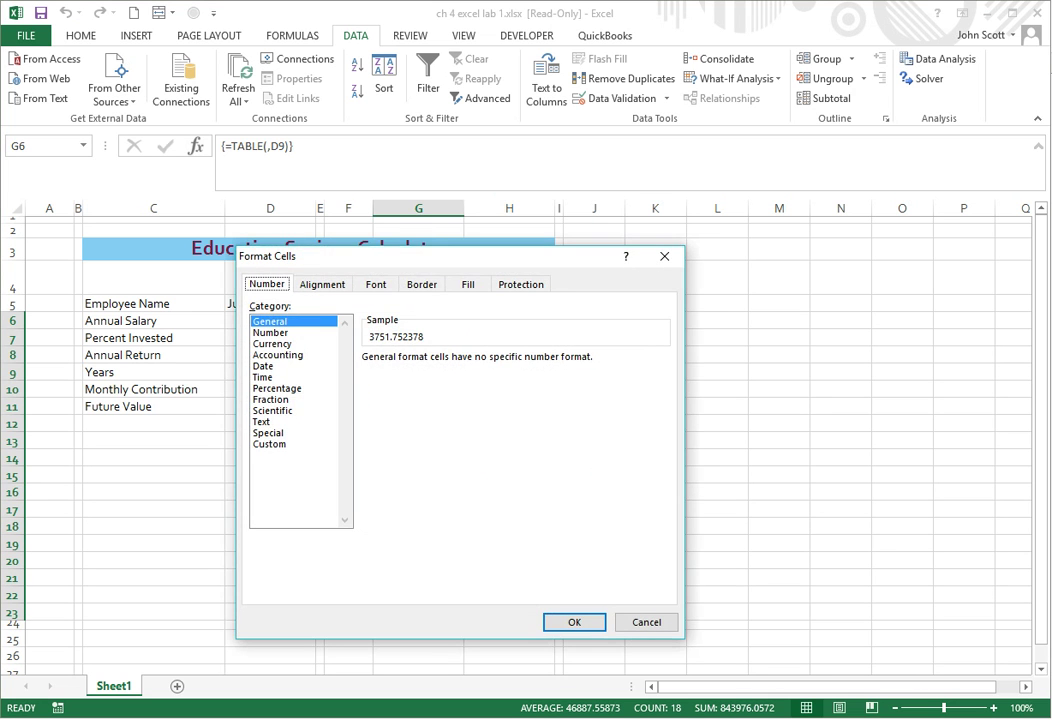
{"action": "left_click", "coordinate": [272, 343]}
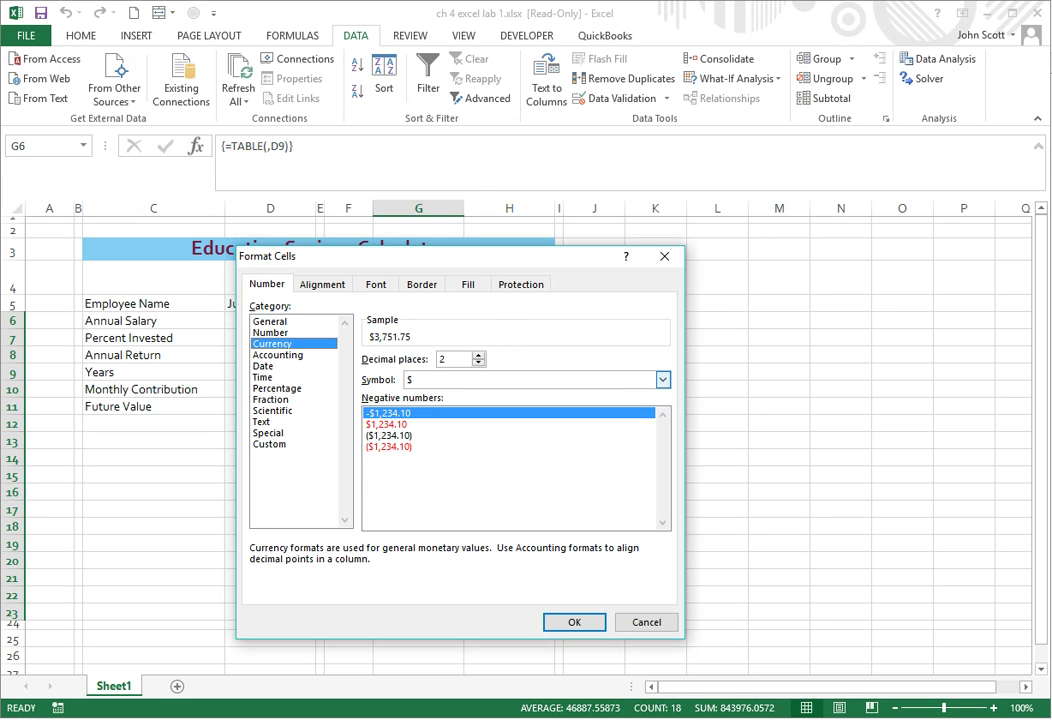
{"action": "left_click", "coordinate": [662, 379]}
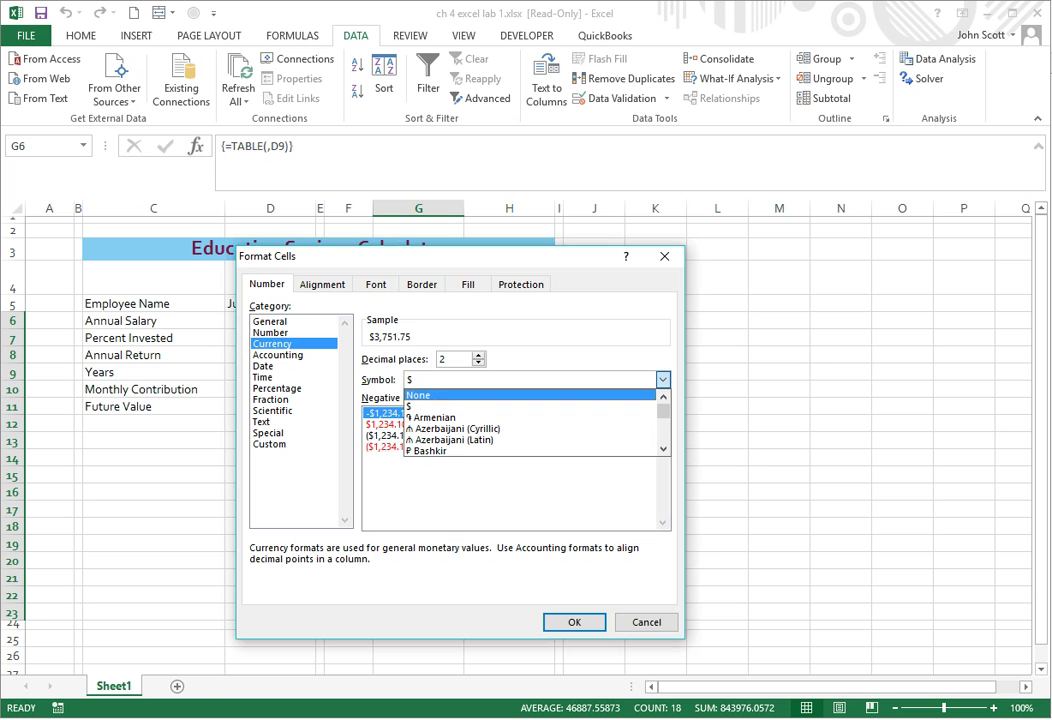
{"action": "left_click", "coordinate": [418, 395]}
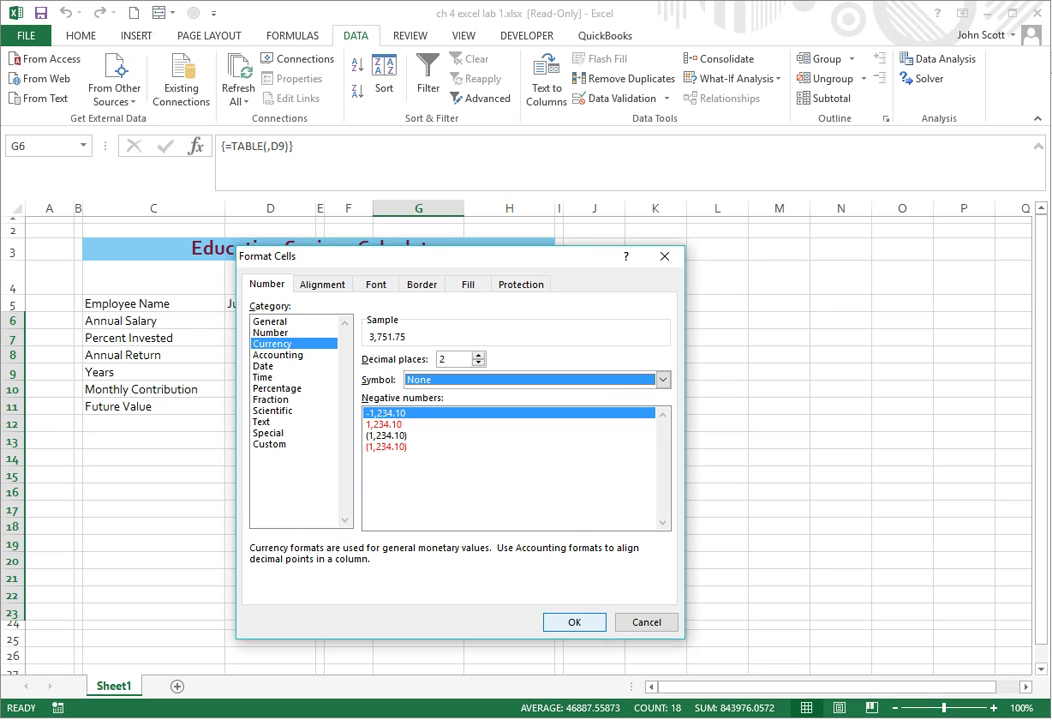
{"action": "left_click", "coordinate": [574, 622]}
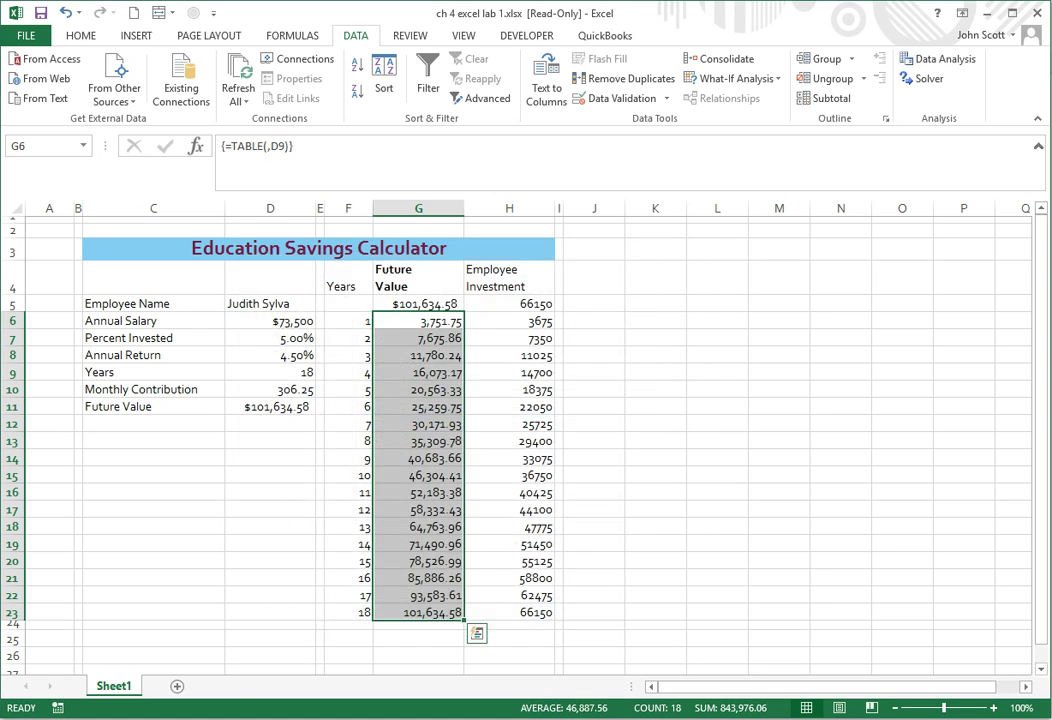